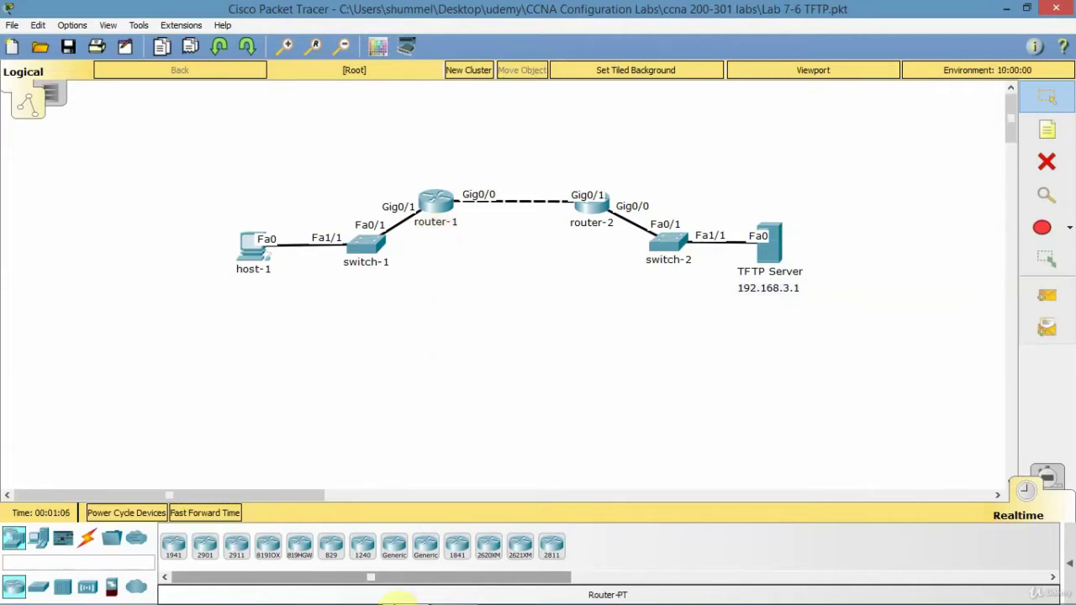
Review the Lab 7-6 TFTP configuration Steps 1–4 on page 169 of the lab PDF.
mouse_move(415, 596)
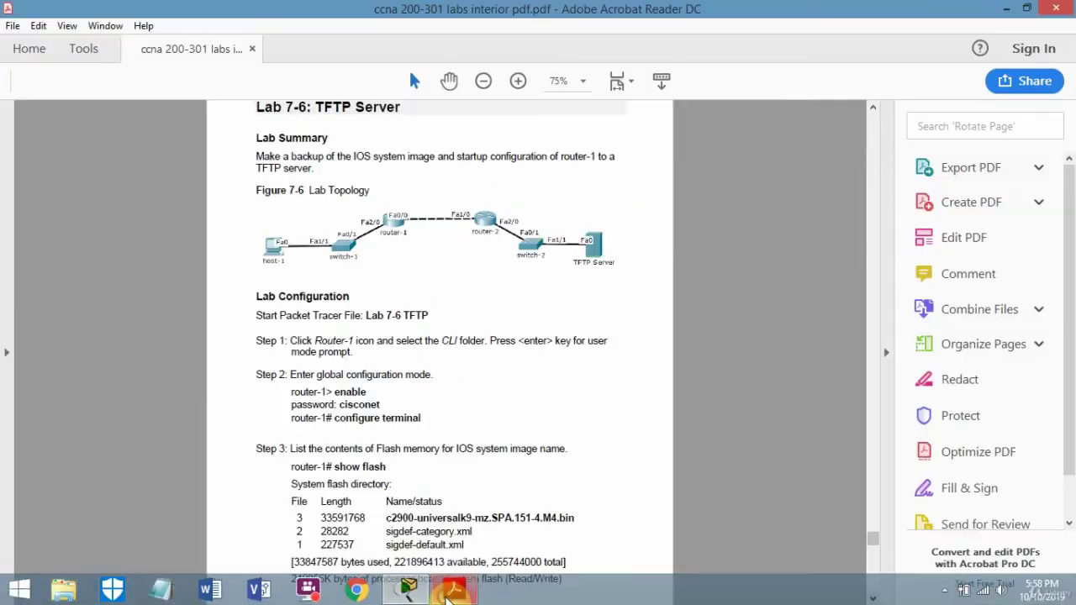
left_click(456, 590)
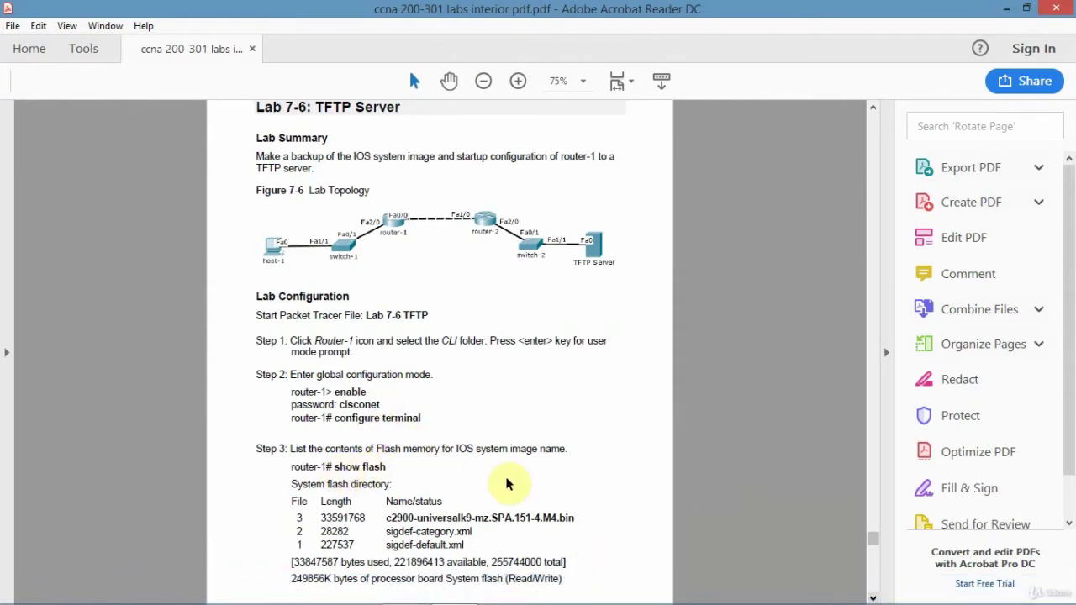
left_click(874, 599)
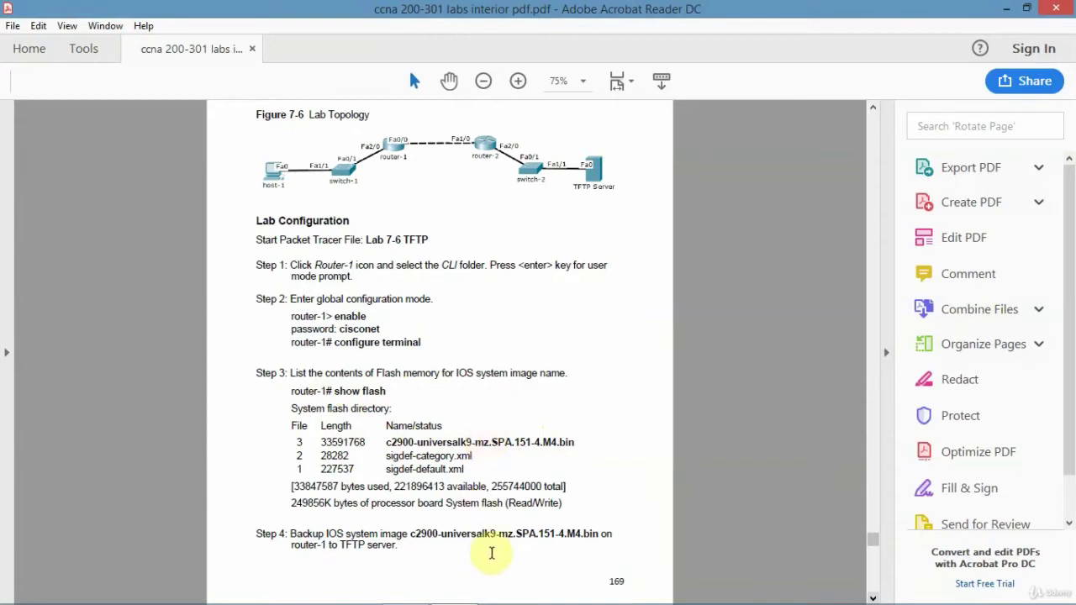
scroll(878, 578, "down", 10)
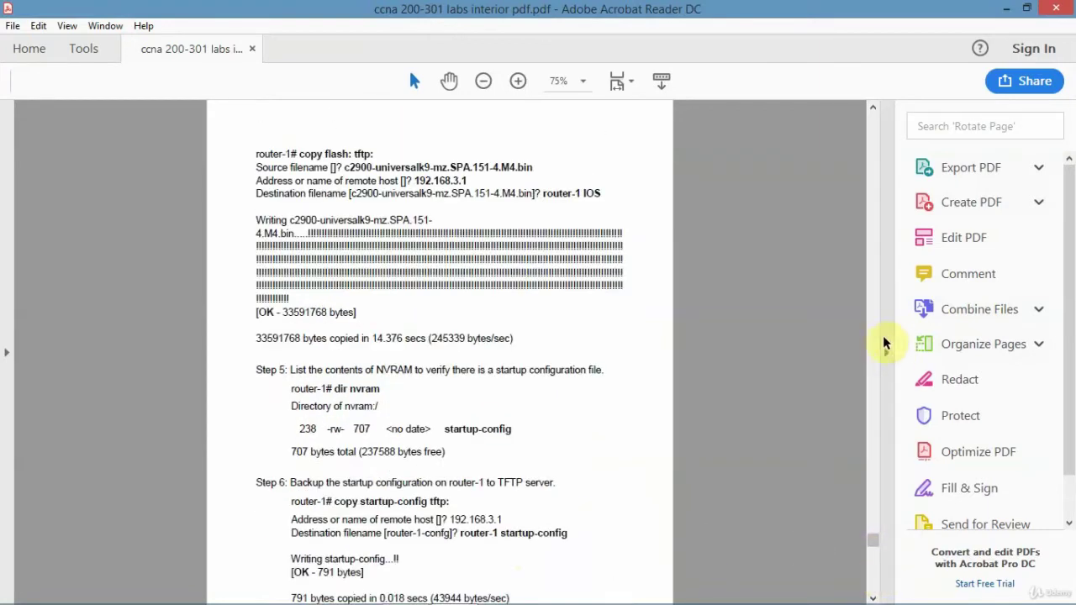
scroll(874, 341, "up", 10)
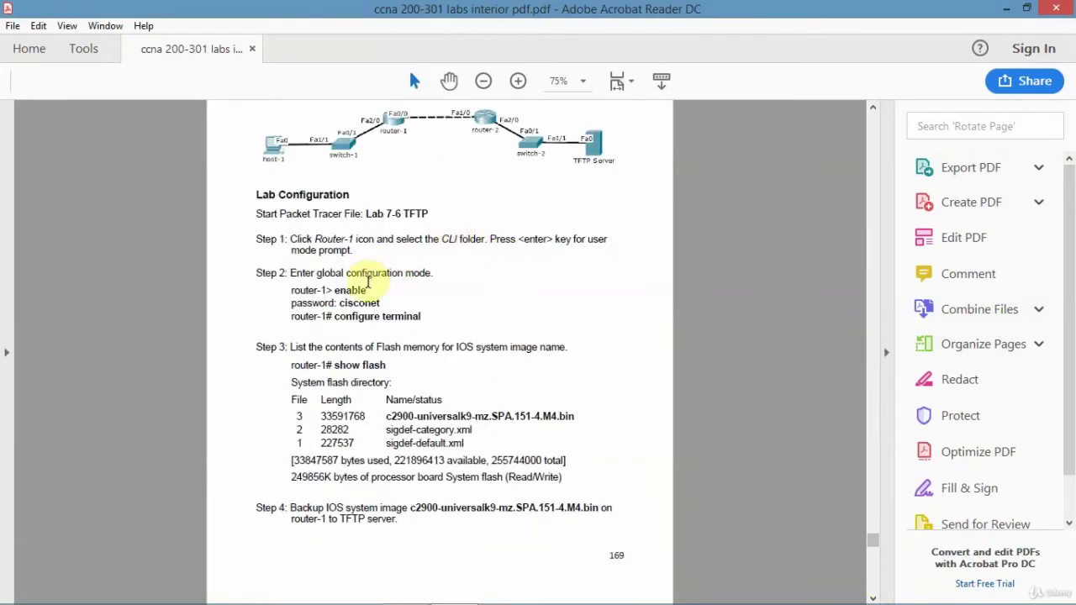
Open router-1's CLI and enter privileged mode with enable.
mouse_move(370, 598)
mouse_move(418, 595)
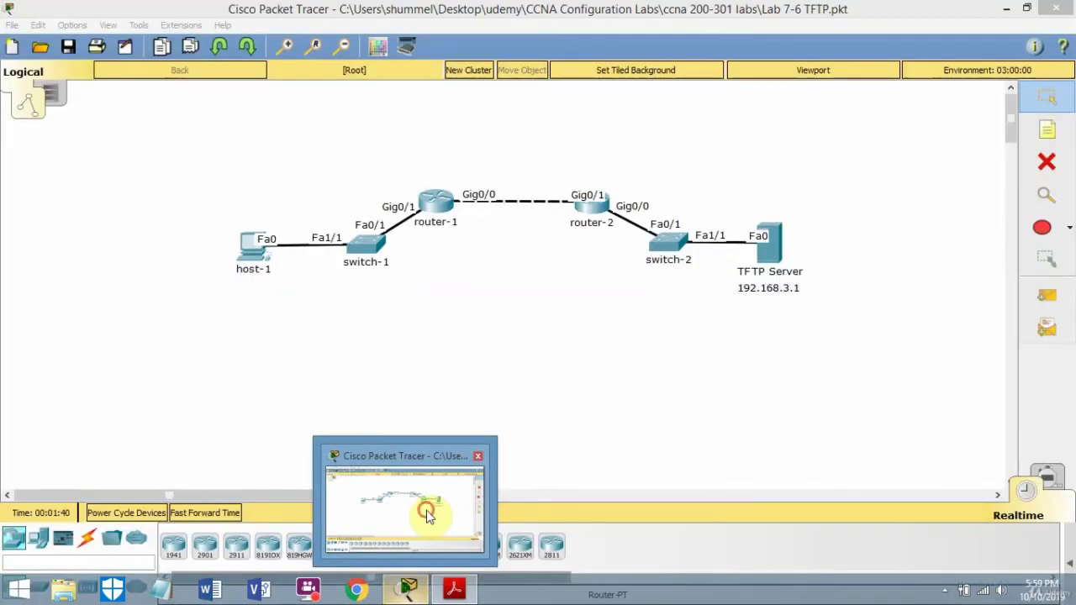
left_click(420, 509)
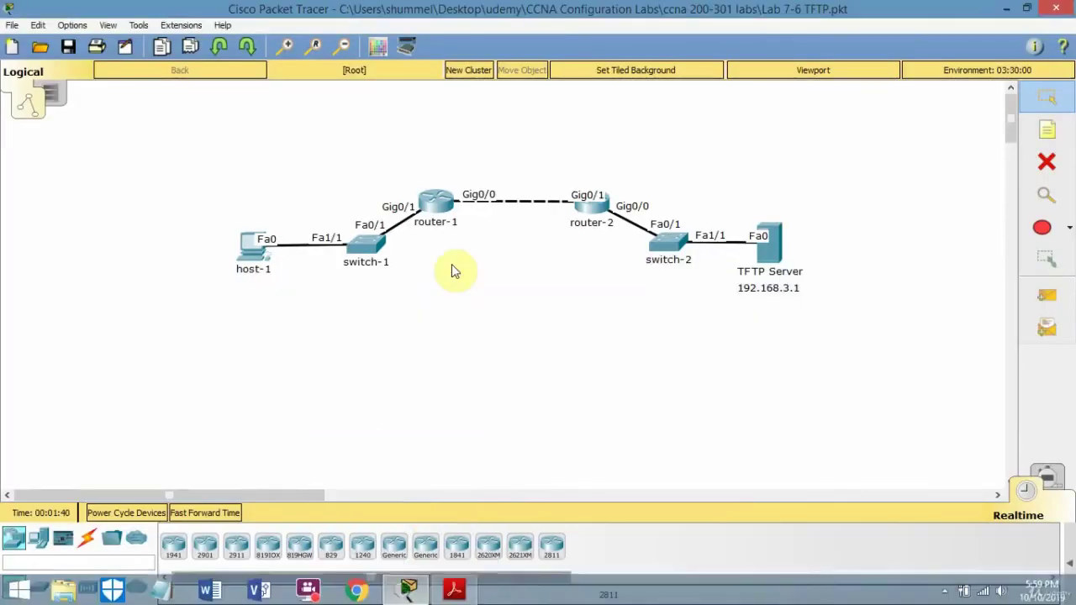
left_click(436, 199)
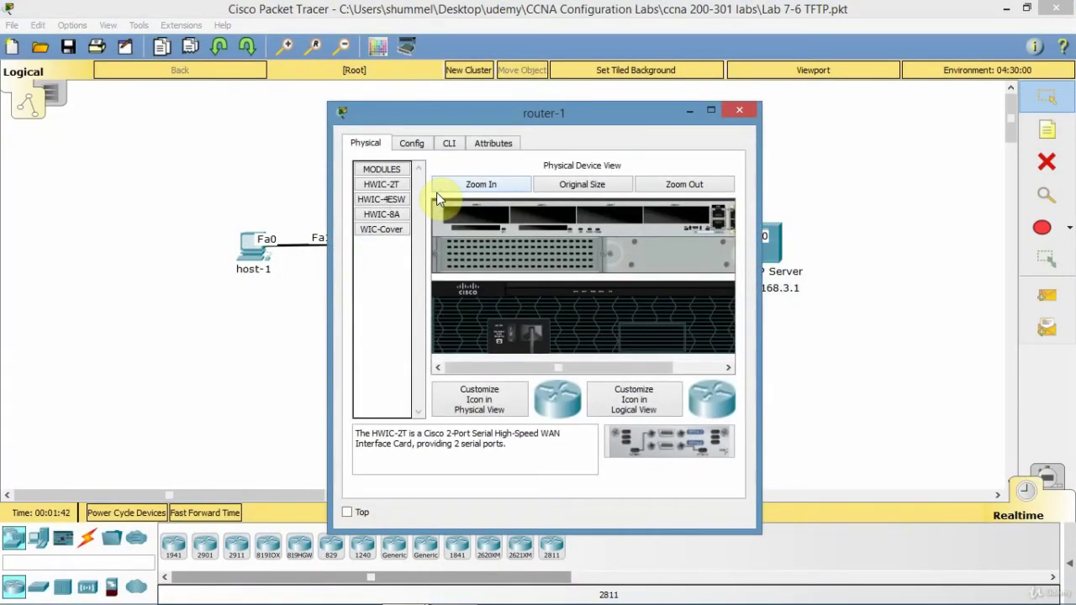
left_click(449, 143)
key("Return")
type("enable")
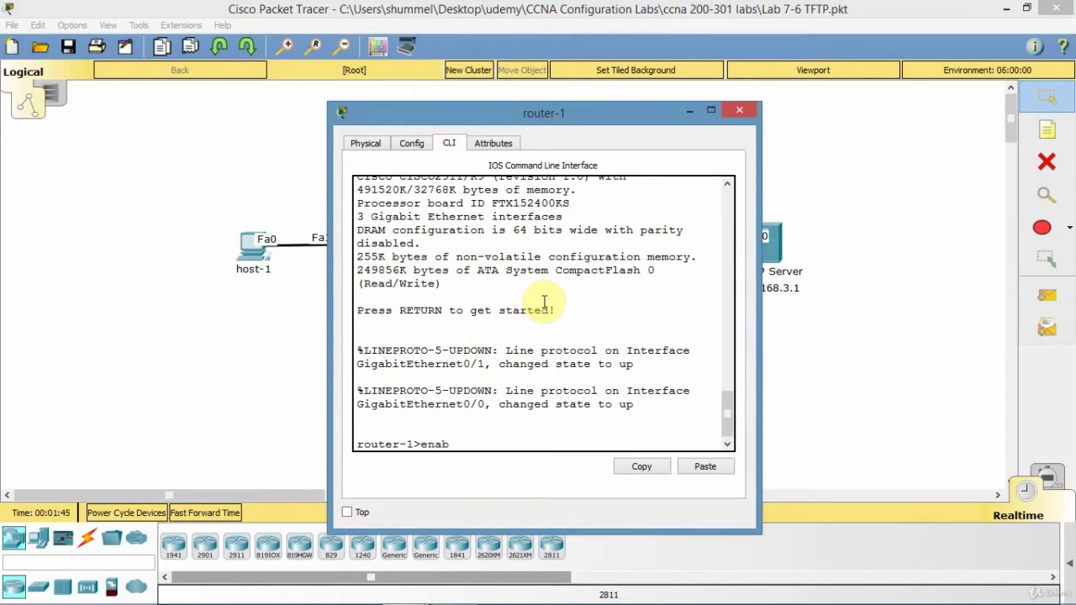
key("Return")
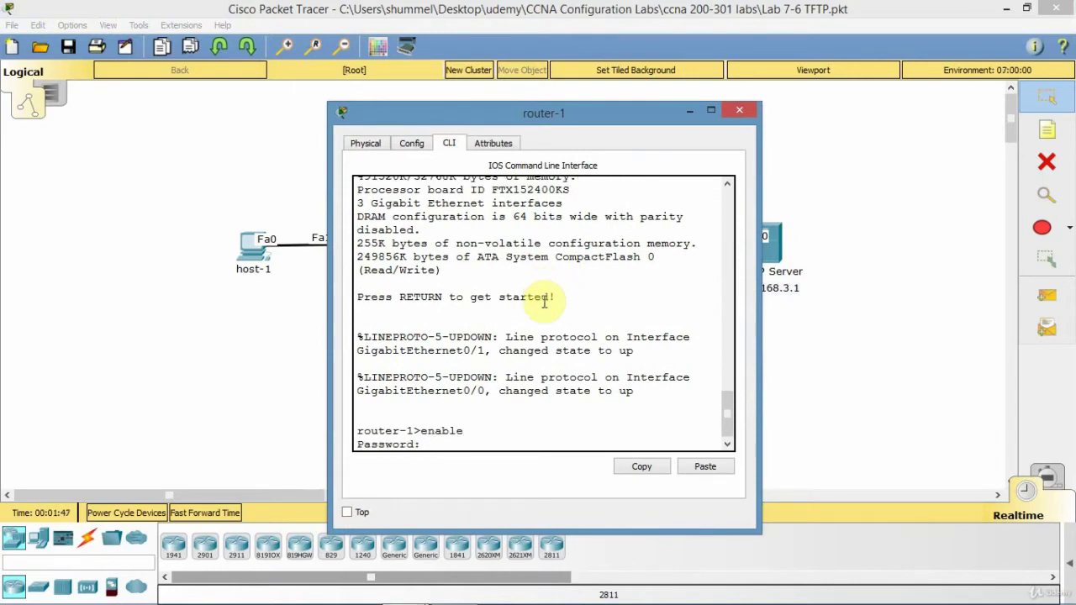
key("Return")
Run show flash and copy the c2900-universalk9-mz.SPA.151-4.M4.bin image filename.
type("shoe")
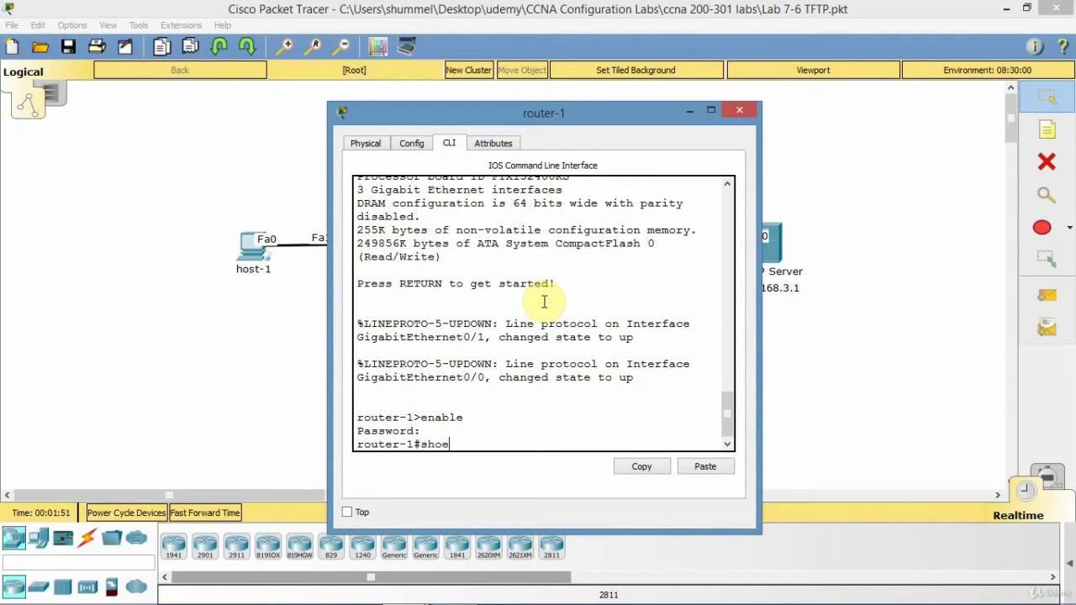
key("BackSpace")
type("w flash")
key("Return")
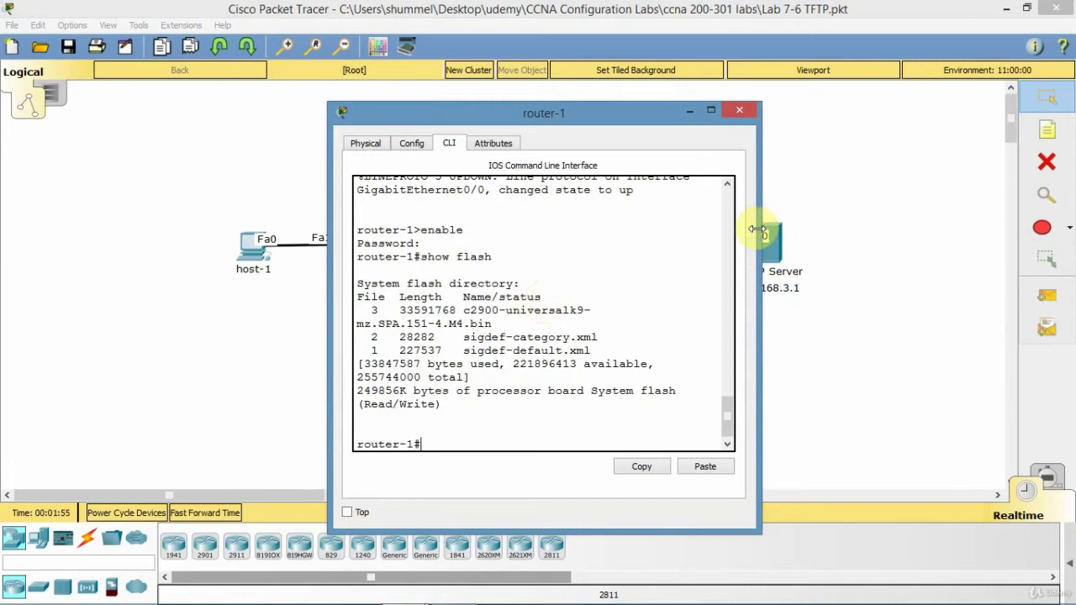
left_click_drag(757, 228, 910, 224)
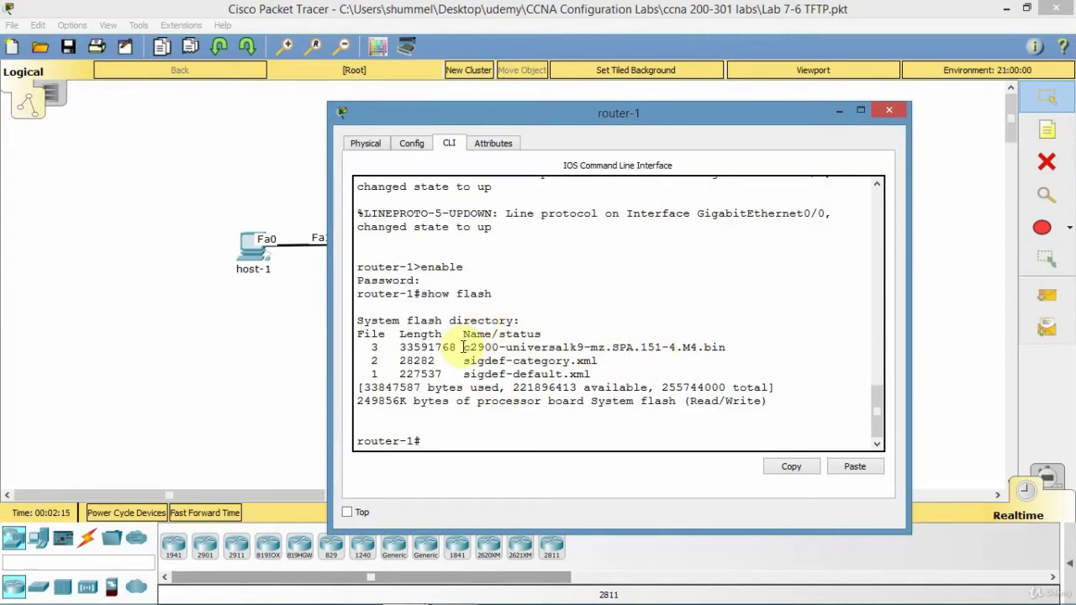
left_click_drag(465, 345, 729, 348)
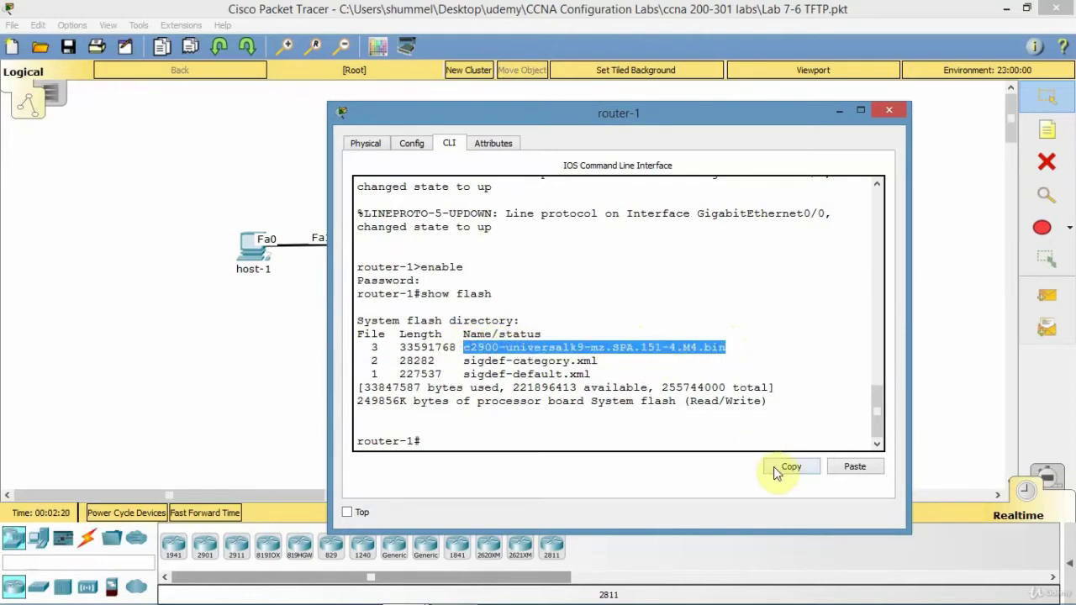
left_click(506, 437)
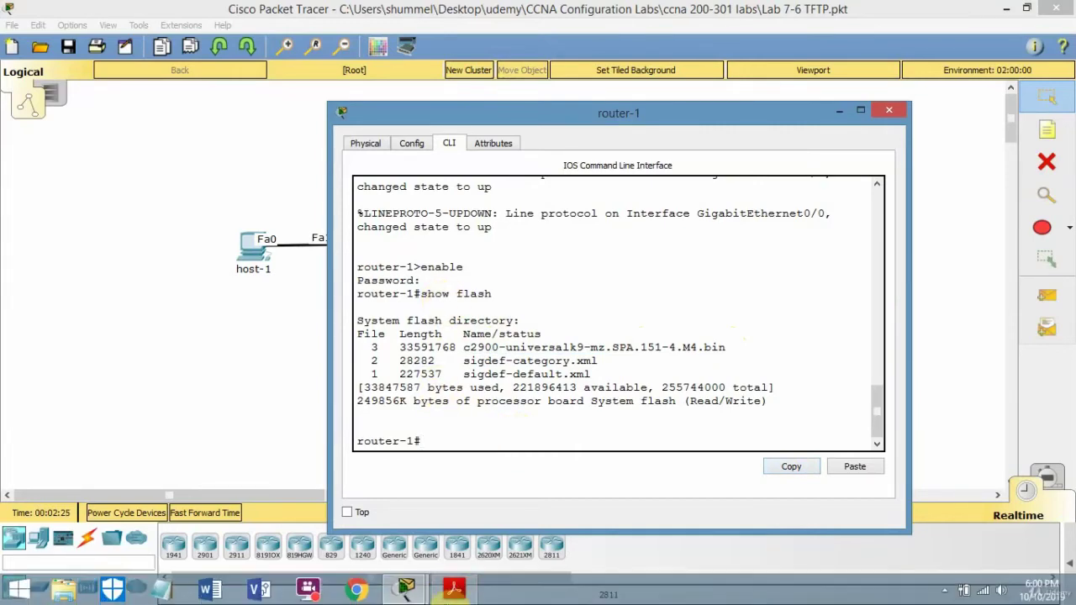
Review the lab's copy flash: tftp: and startup-config backup Steps 4–6, then return to the topology.
left_click(458, 590)
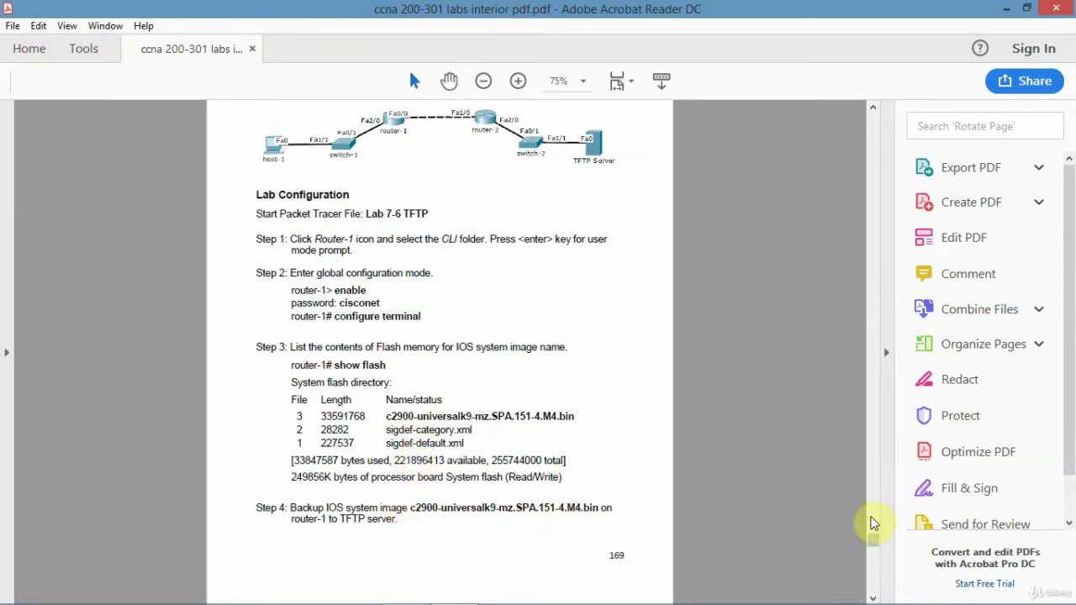
left_click(874, 572)
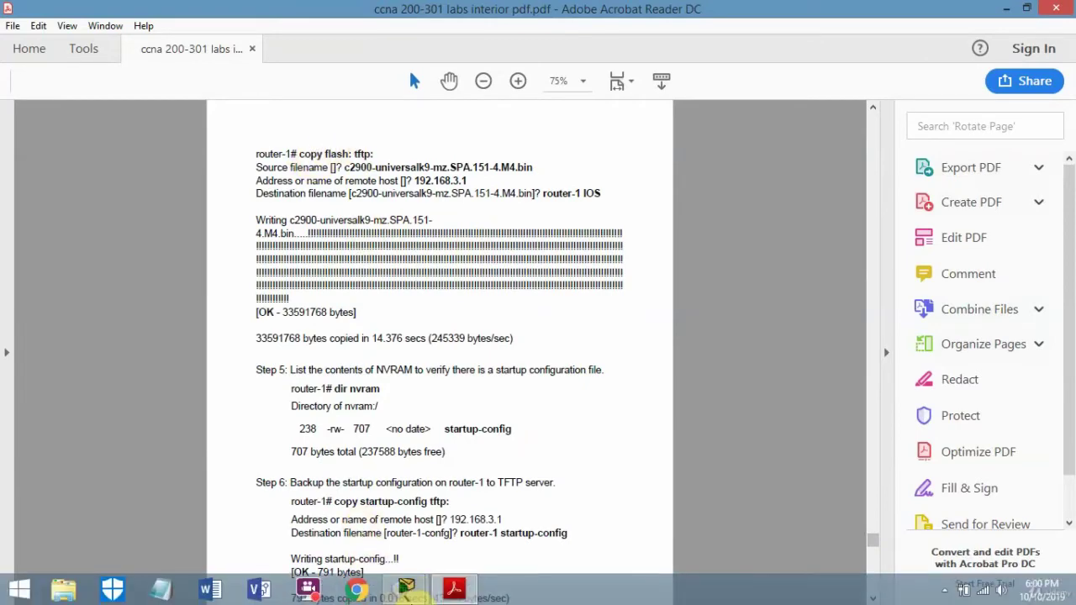
mouse_move(410, 597)
left_click(350, 498)
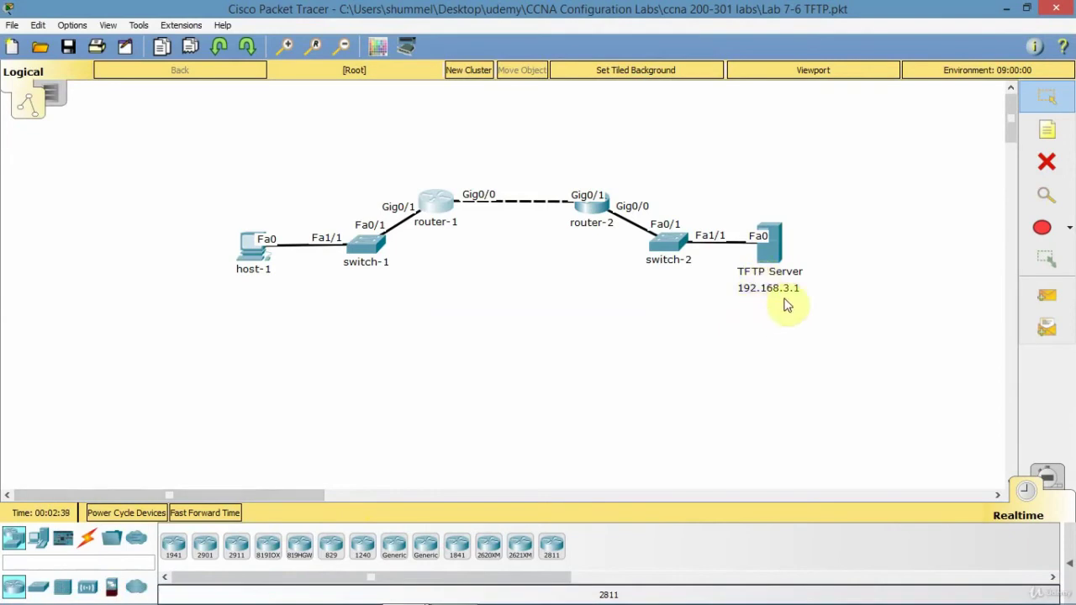
Start copy flash: tftp: on router-1 with c2900-universalk9-mz.SPA.151-4.M4.bin as the source.
left_click(442, 209)
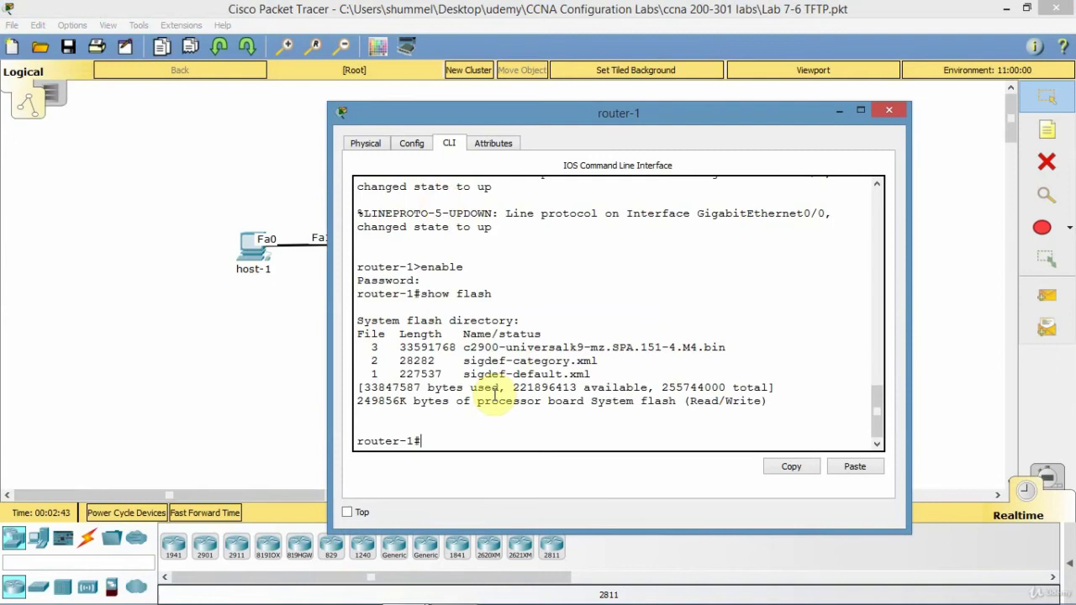
type("copy")
type(" tftp")
type(":")
key("BackSpace")
key("BackSpace")
key("BackSpace")
key("BackSpace")
key("BackSpace")
type("flash:")
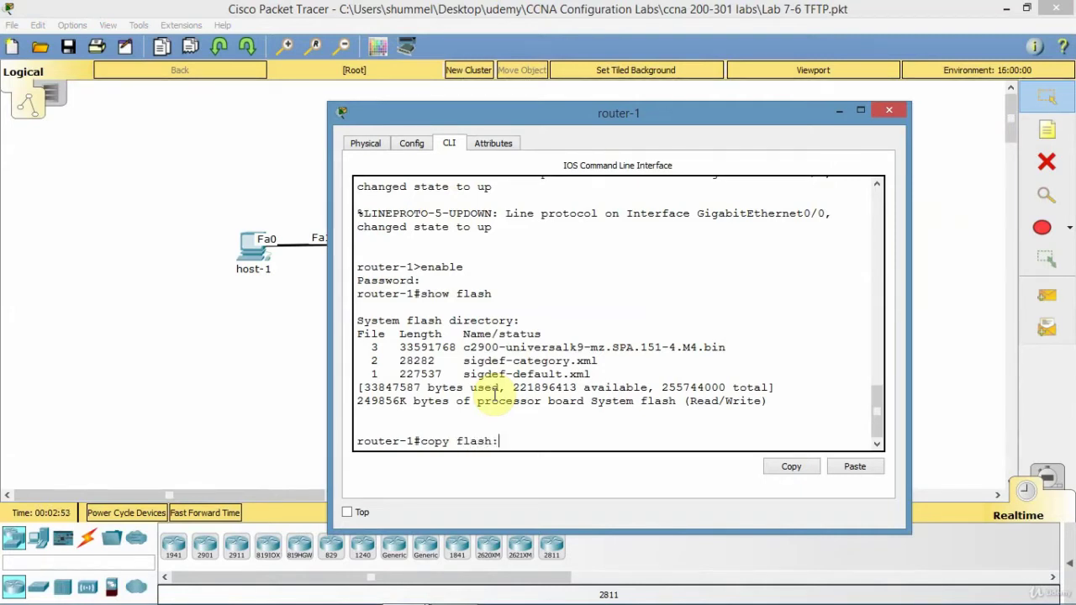
type(" tftp:")
key("Return")
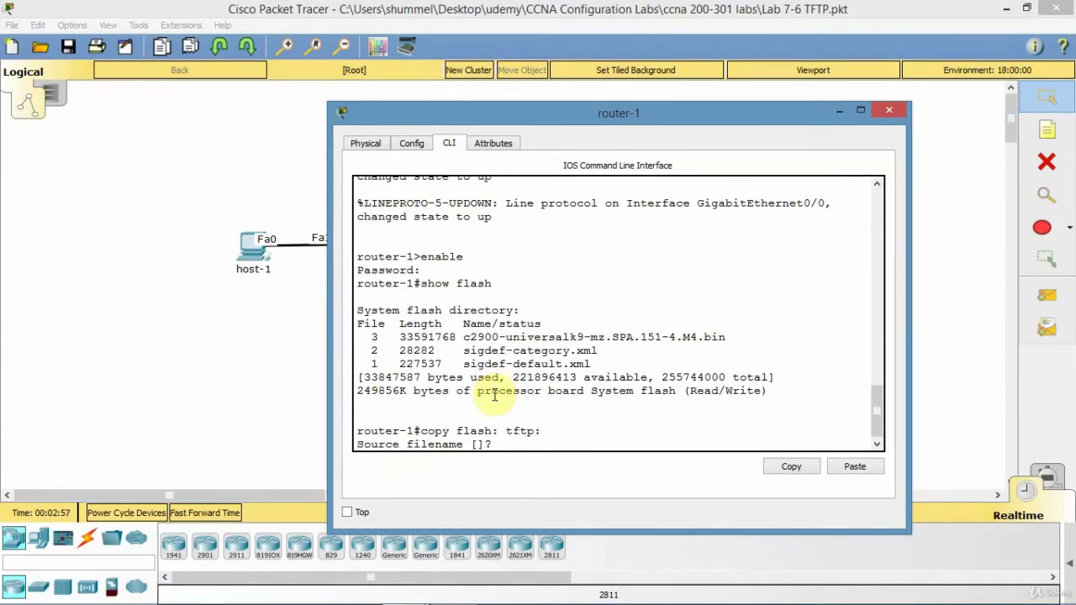
left_click(855, 468)
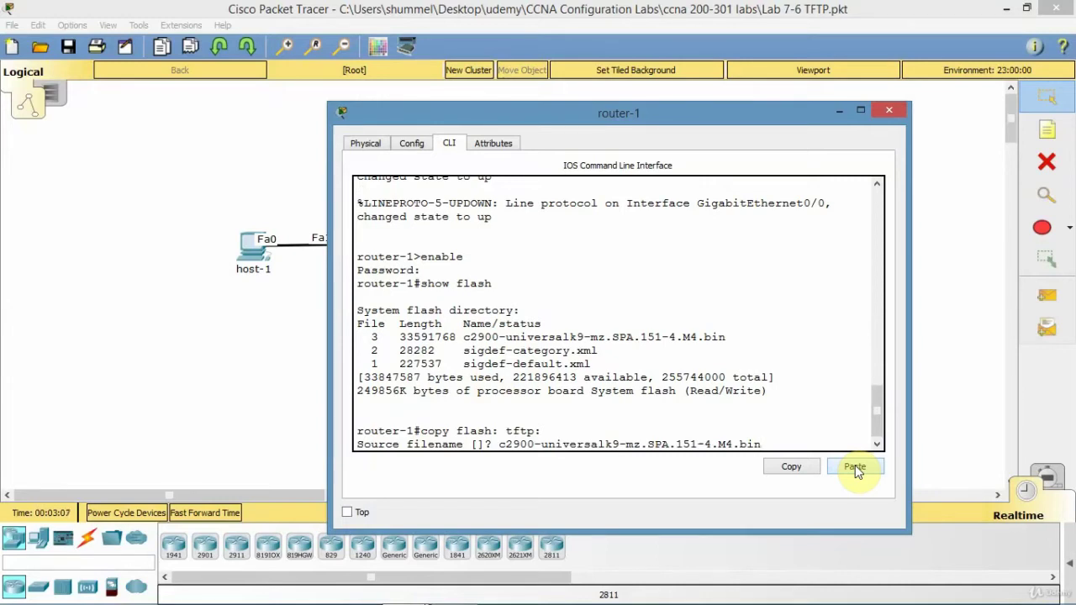
key("Return")
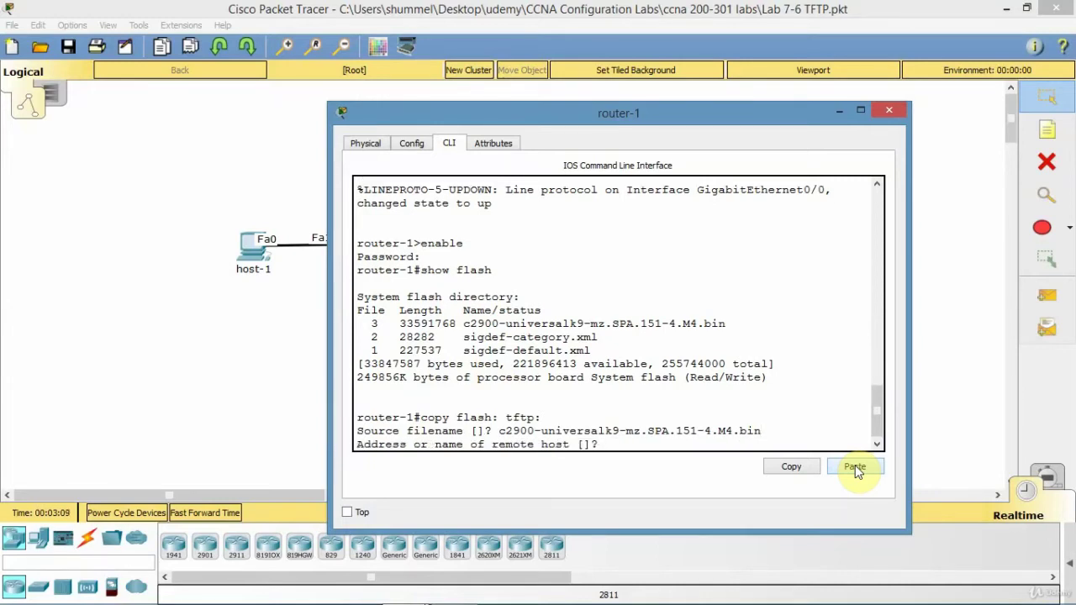
Send the image to remote host 192.168.3.1 as 'router-1 ios new'.
type("192.168.3.1")
key("Return")
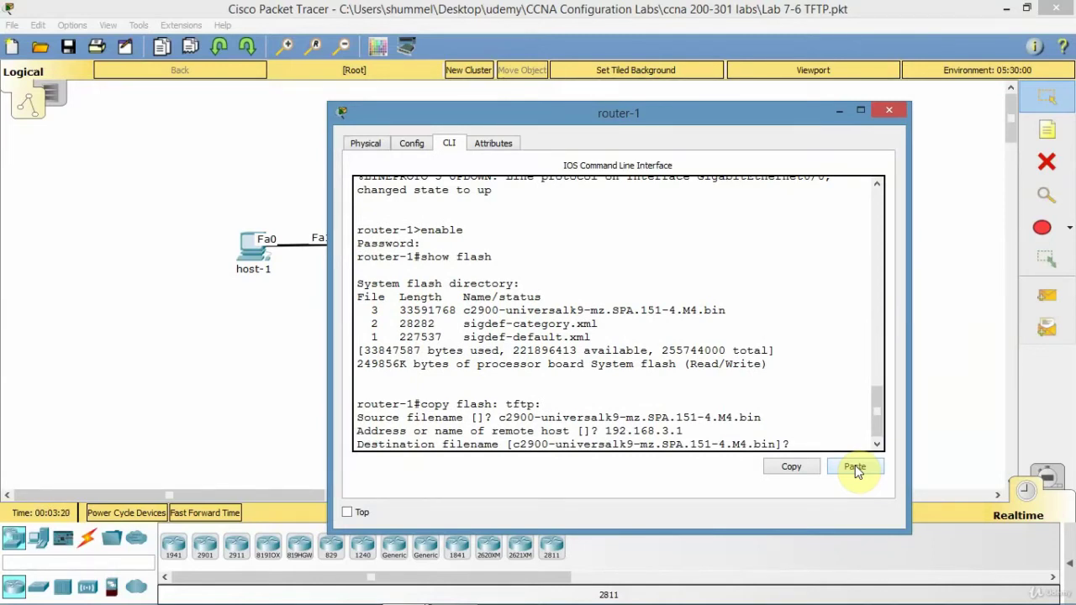
type("router-1 ios")
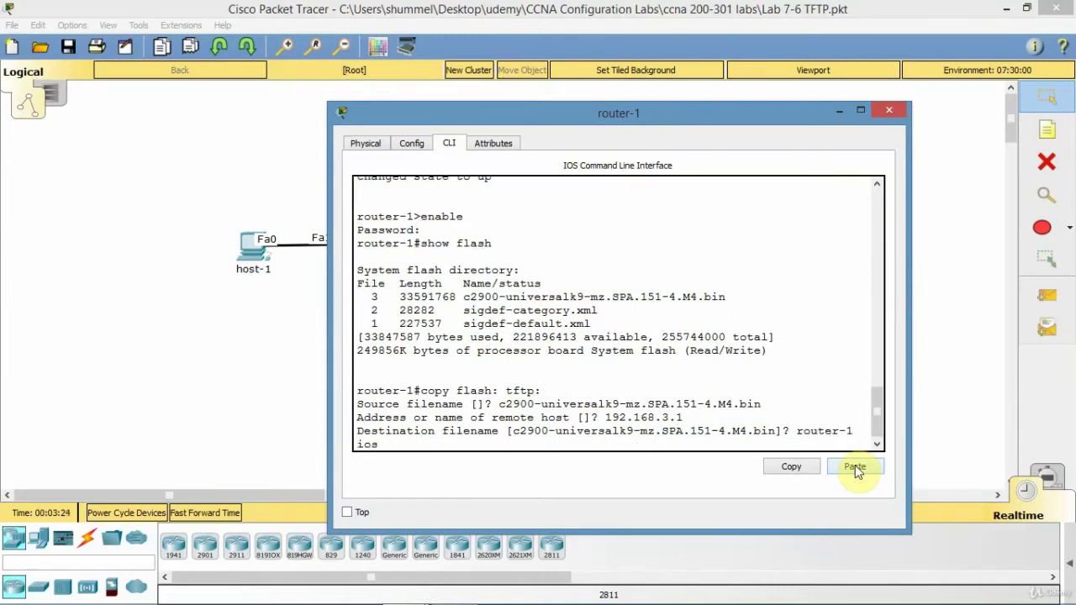
type(" new")
left_click(854, 468)
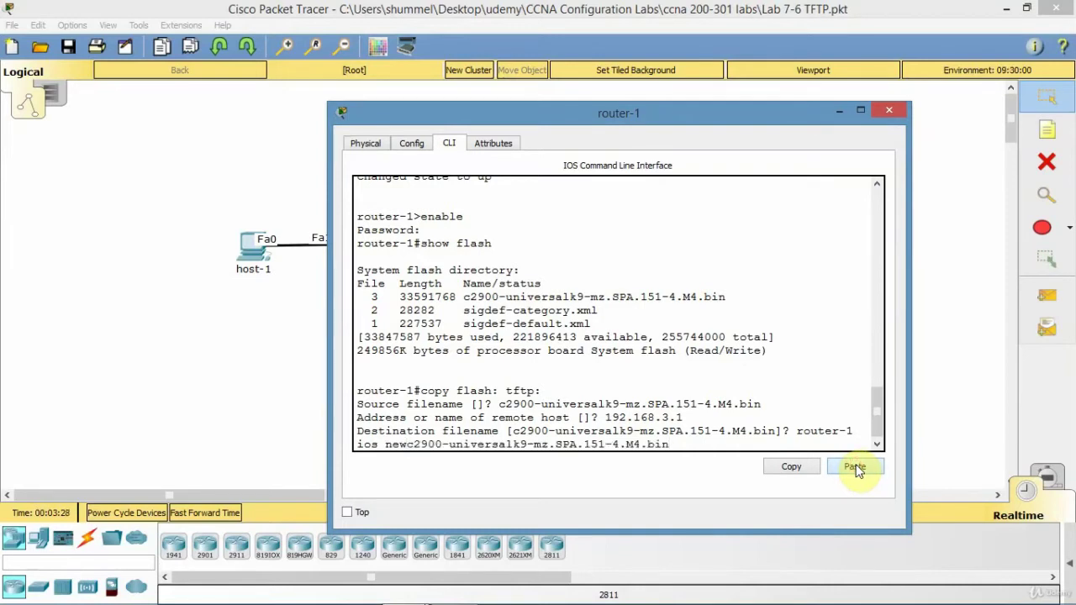
key("BackSpace")
key("BackSpace")
key("BackSpace")
key("BackSpace")
key("BackSpace")
key("BackSpace")
key("BackSpace")
key("BackSpace")
key("BackSpace")
key("BackSpace")
key("BackSpace")
key("BackSpace")
key("BackSpace")
key("BackSpace")
key("BackSpace")
key("BackSpace")
key("BackSpace")
key("BackSpace")
key("BackSpace")
key("BackSpace")
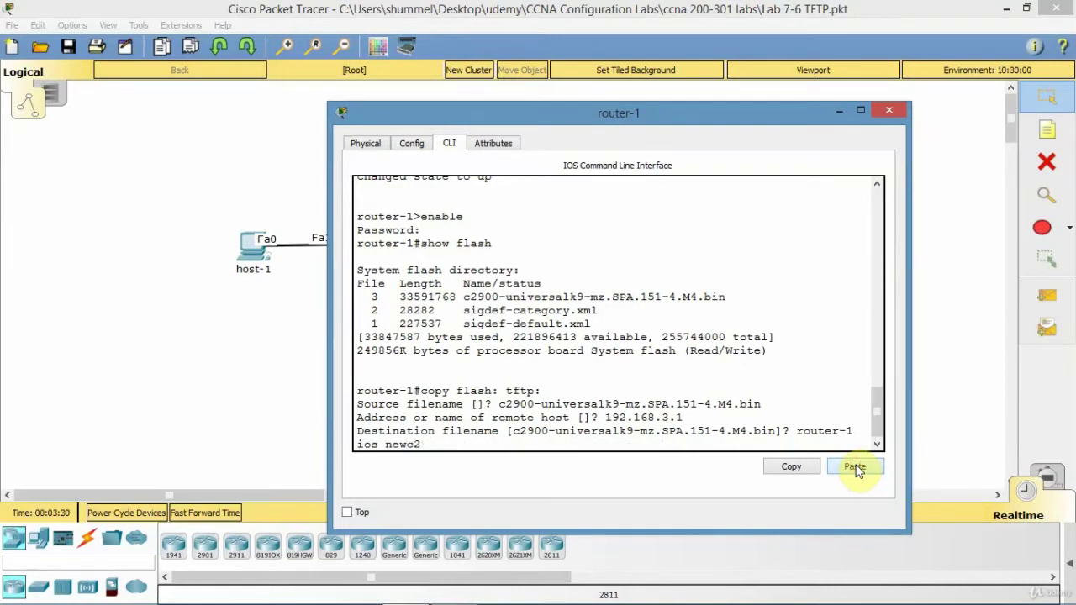
key("BackSpace")
key("BackSpace")
key("Return")
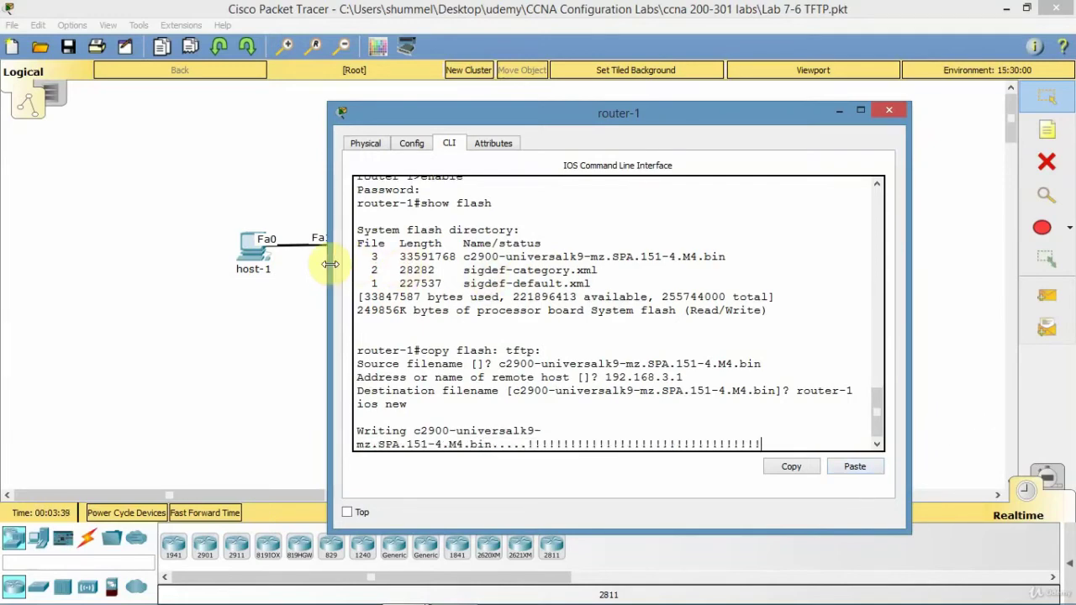
left_click_drag(327, 264, 178, 259)
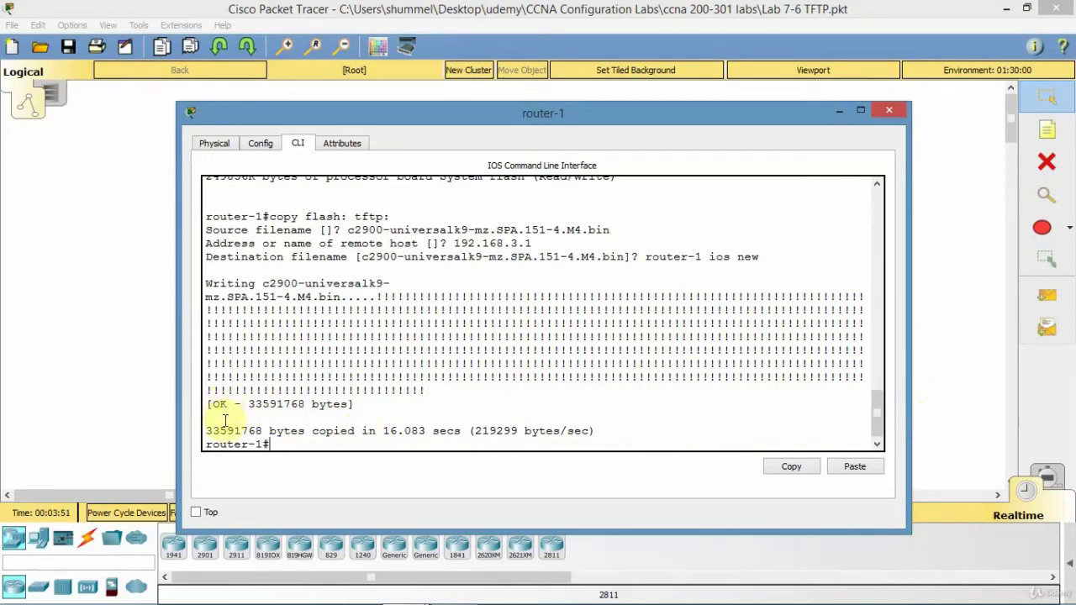
Check the TFTP Server's Services > TFTP file list for 'router-1 ios new'.
left_click(950, 382)
left_click(767, 260)
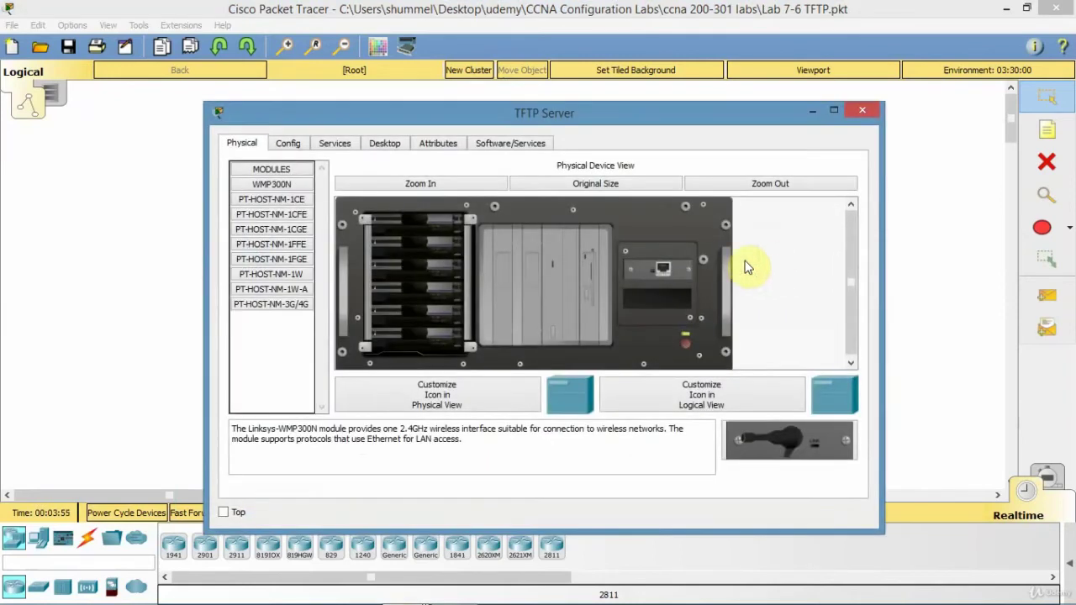
left_click(336, 144)
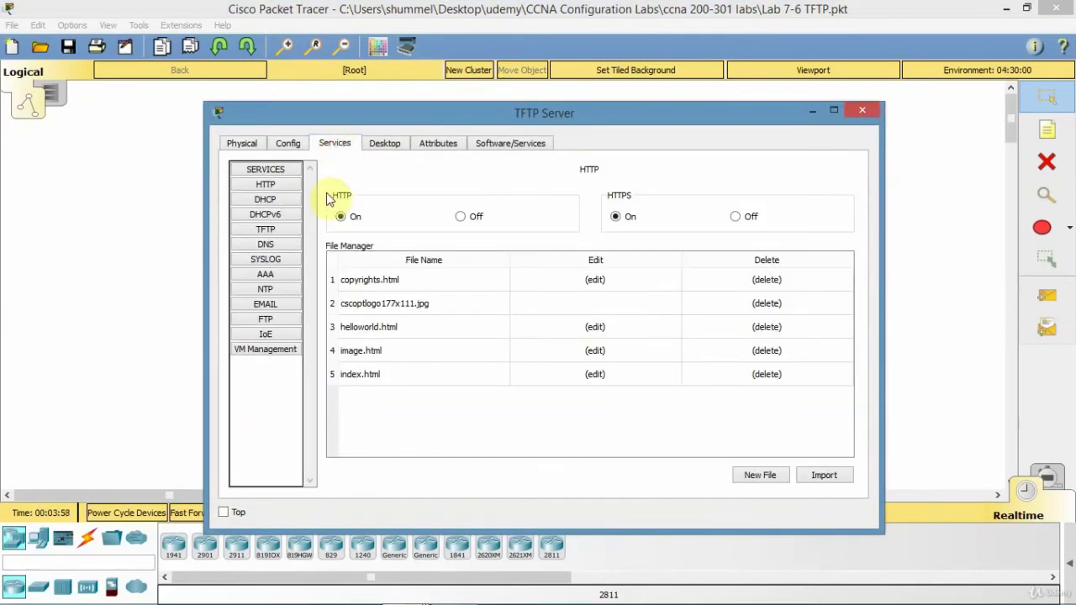
left_click(268, 230)
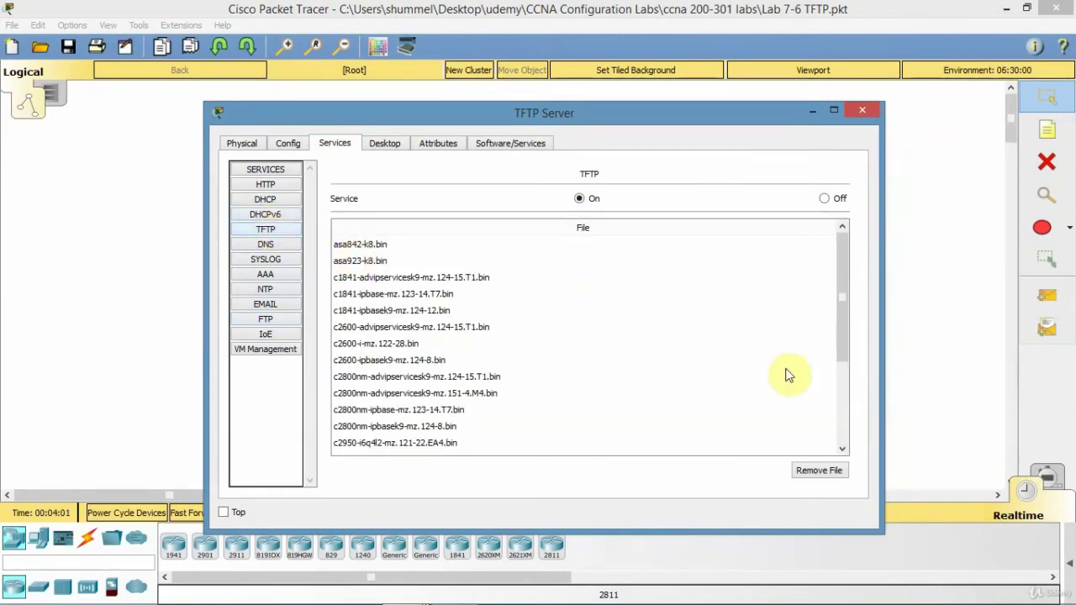
left_click(844, 435)
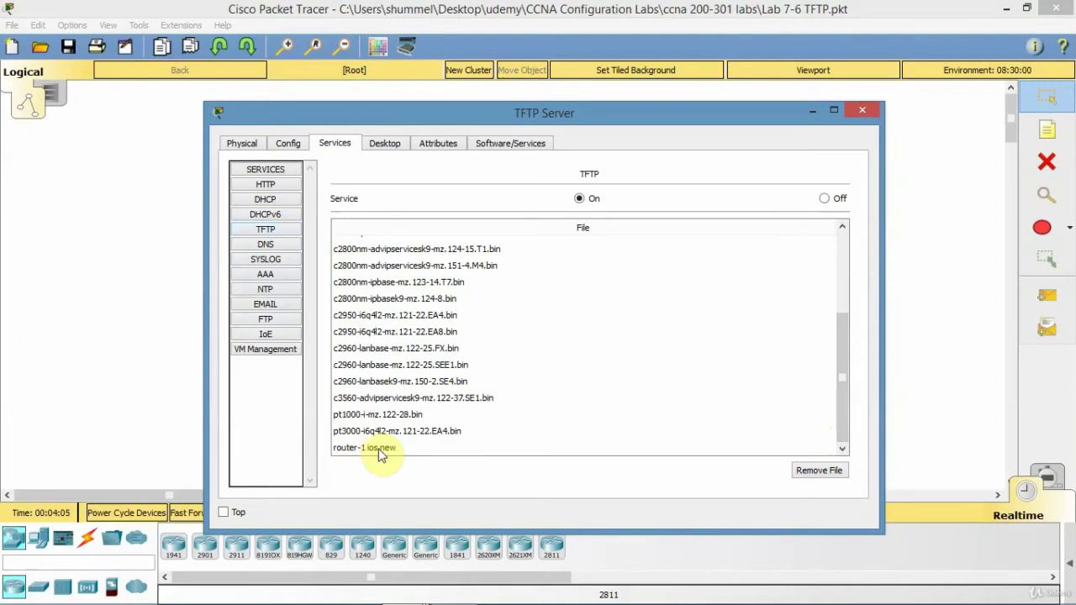
left_click(944, 368)
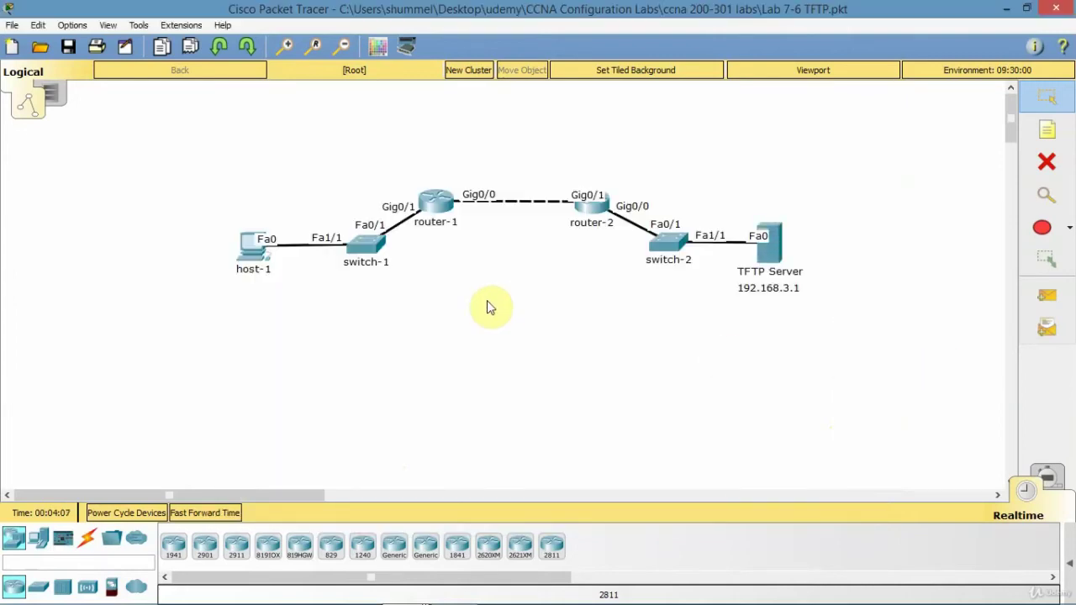
Read lab Steps 5–6 on checking NVRAM and backing up startup-config, then return to router-1's CLI.
left_click(455, 589)
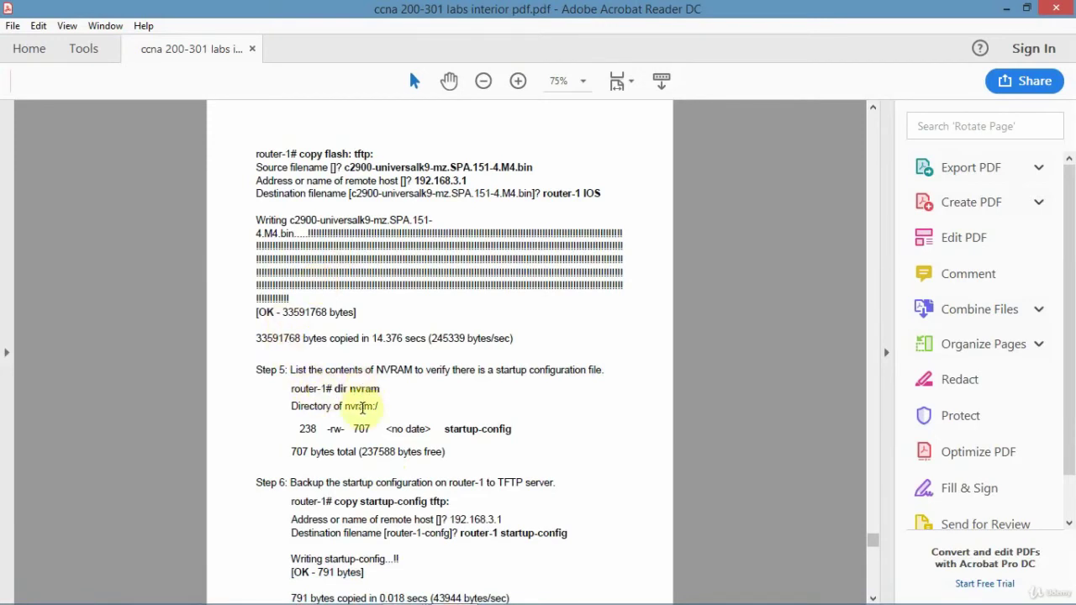
left_click(408, 595)
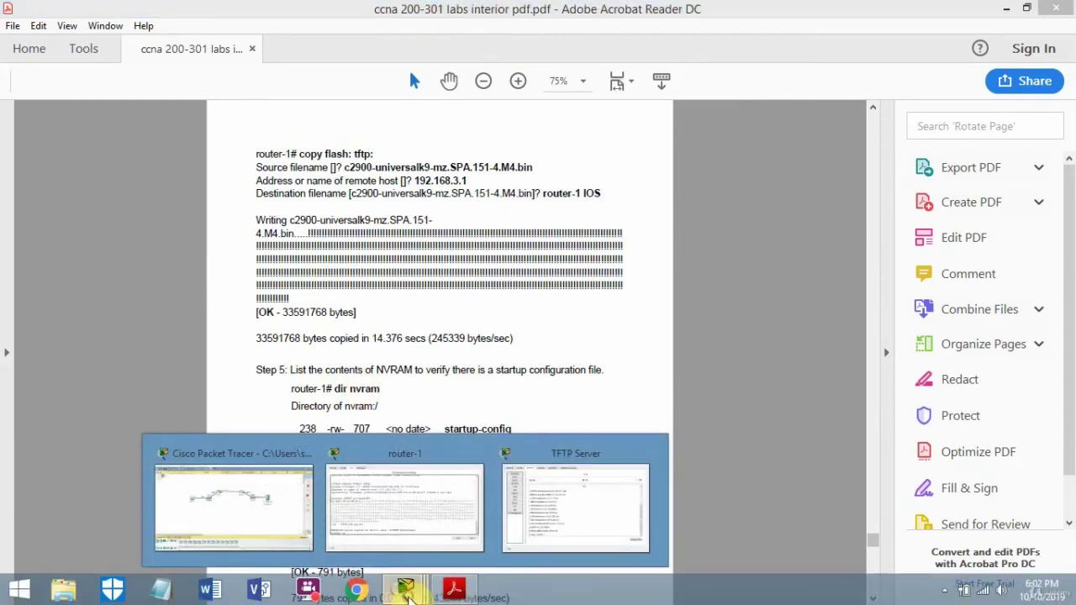
left_click(411, 528)
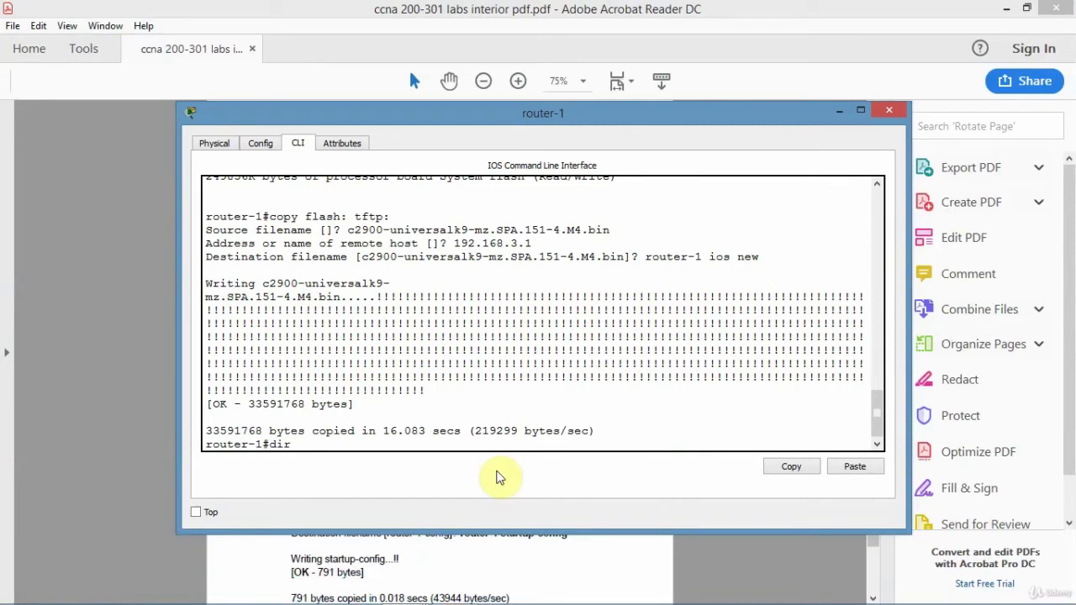
Run dir nvram on router-1, which lists a 707-byte startup-config.
type("dir nvram")
key("Return")
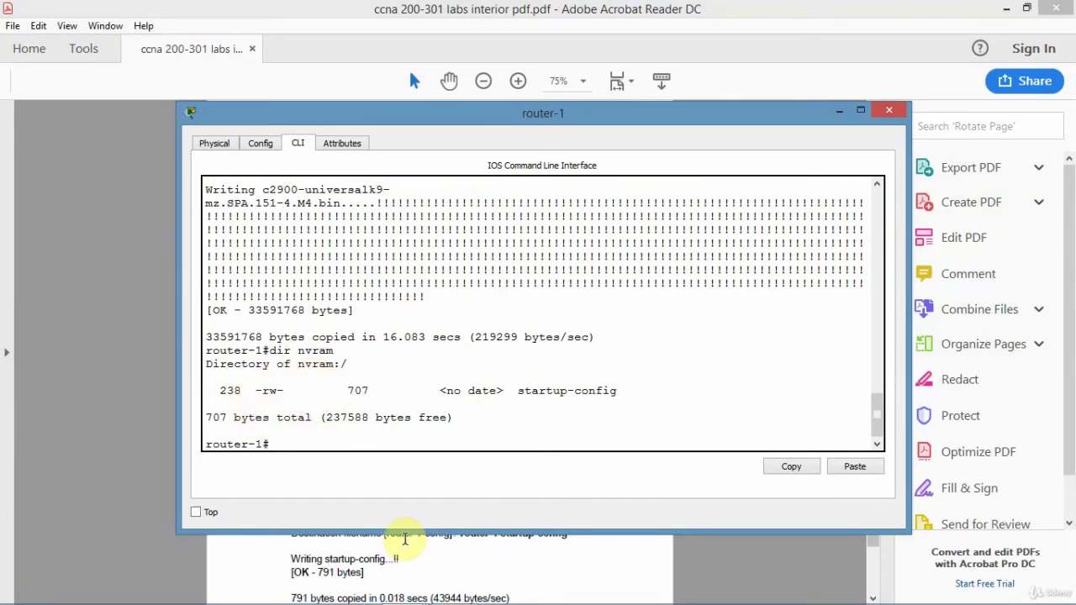
left_click(454, 574)
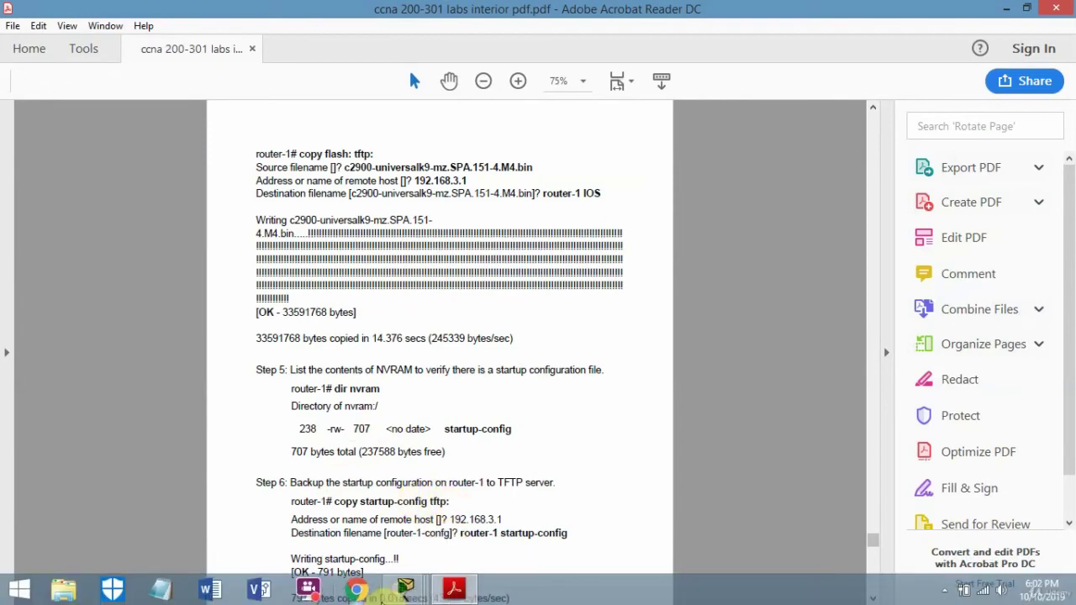
Copy router-1's startup-config to 192.168.3.1 as 'router-1 start-config' (791 bytes).
mouse_move(403, 596)
left_click(421, 471)
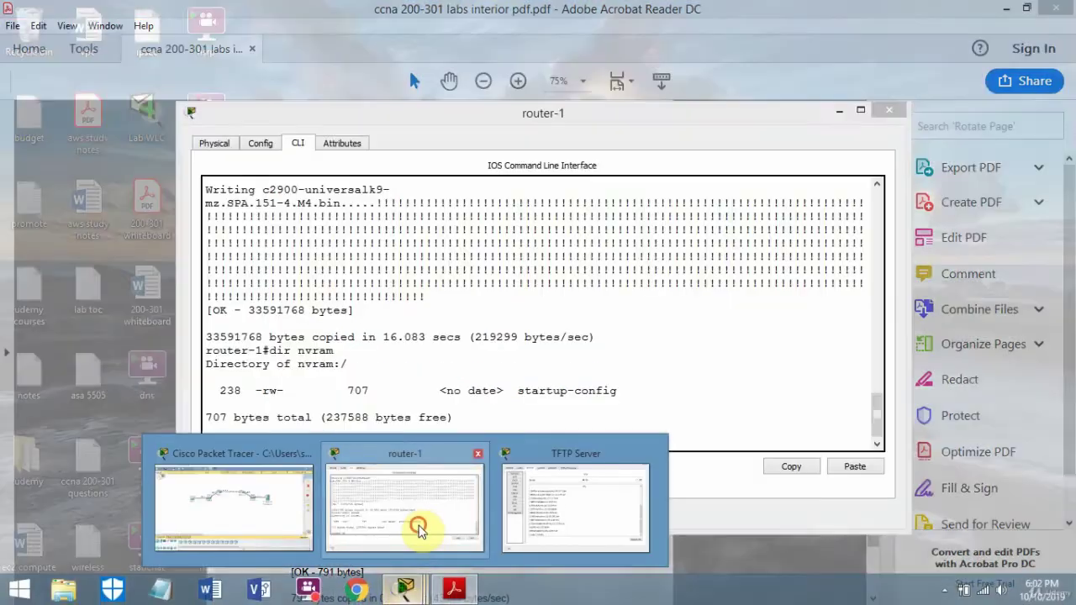
type("copy startup-config tftp:")
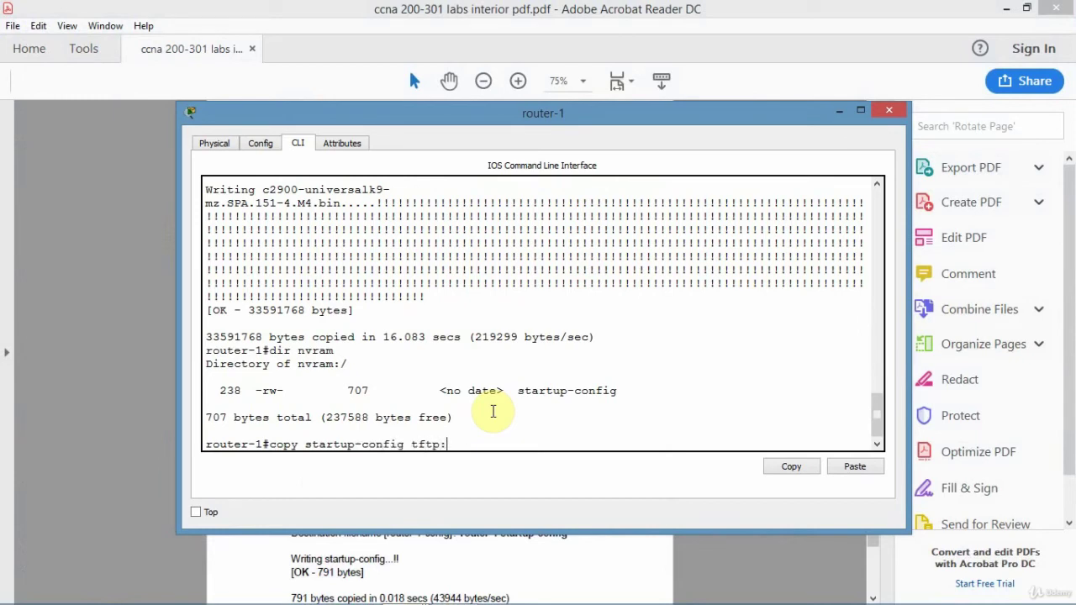
key("Return")
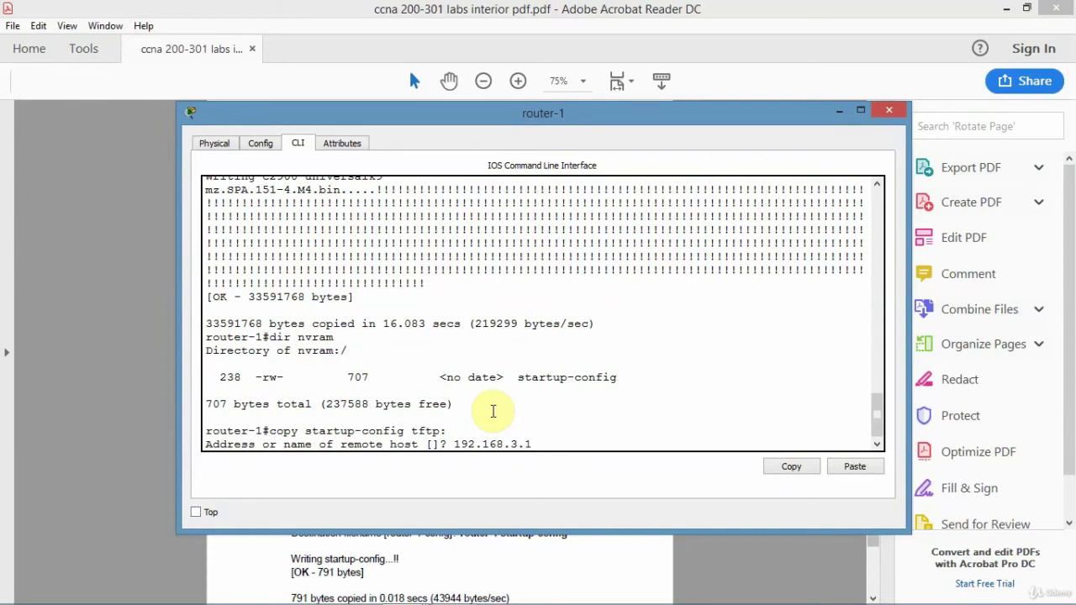
type("192.168.3.1")
key("Return")
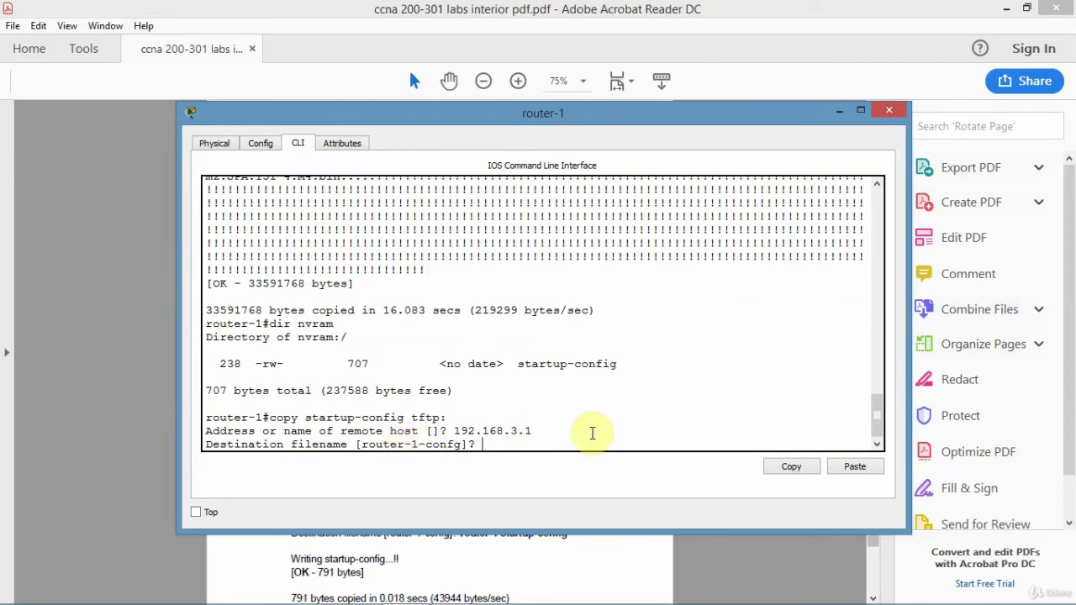
type("router")
type("-1 start-config")
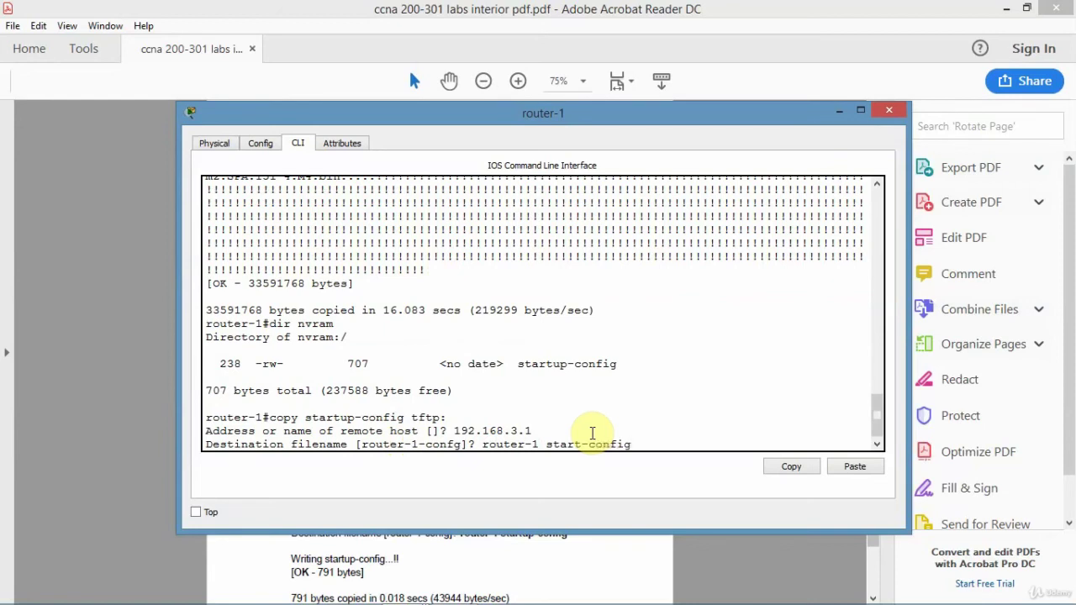
key("Return")
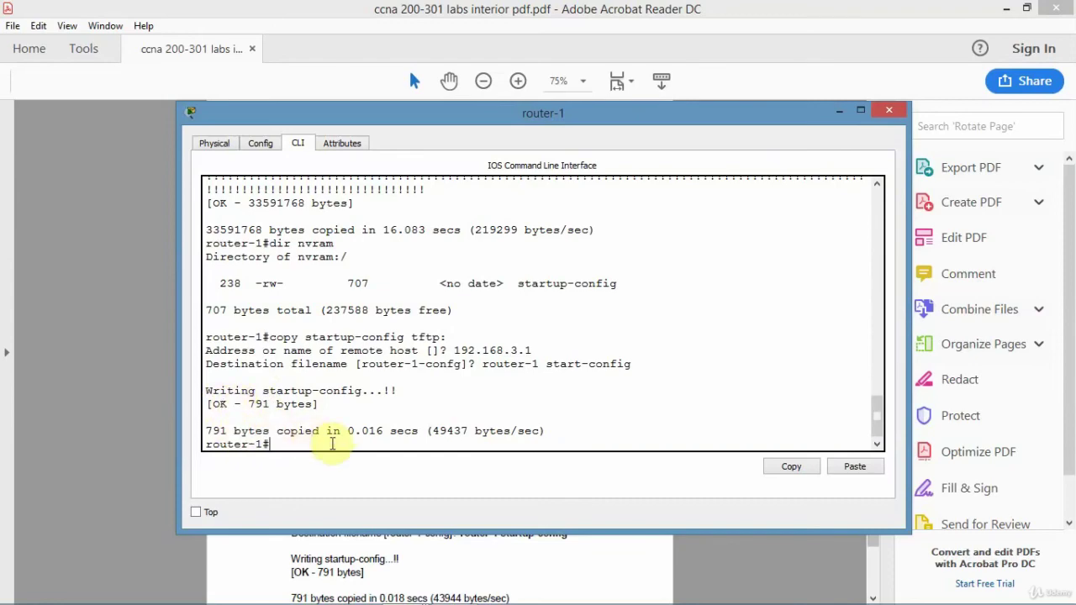
Verify the TFTP Server's file list holds 'router-1 start-config' beside 'router-1 ios new'.
left_click(732, 563)
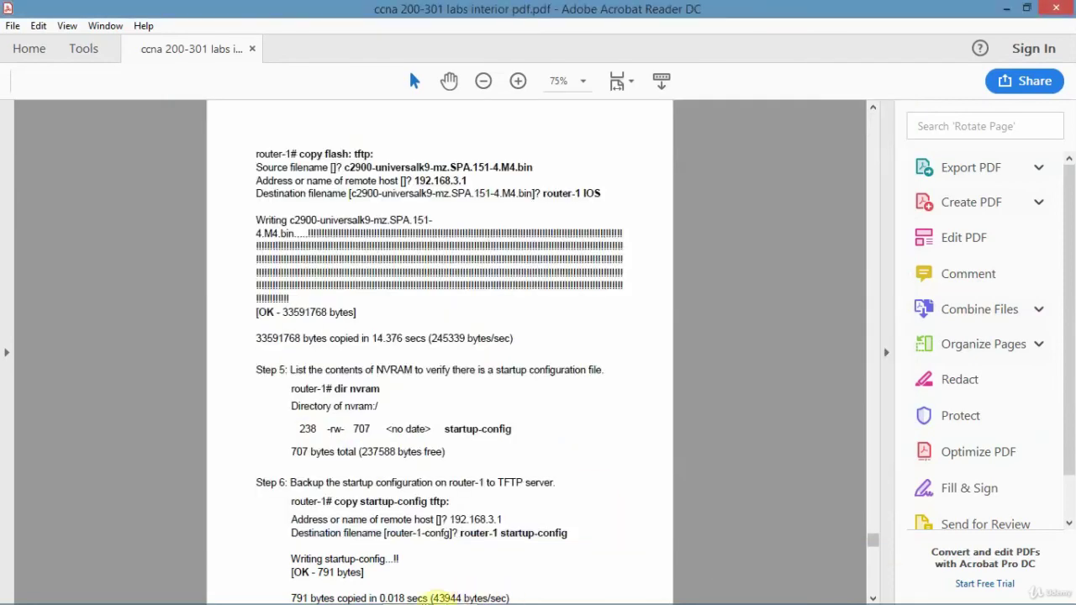
mouse_move(405, 588)
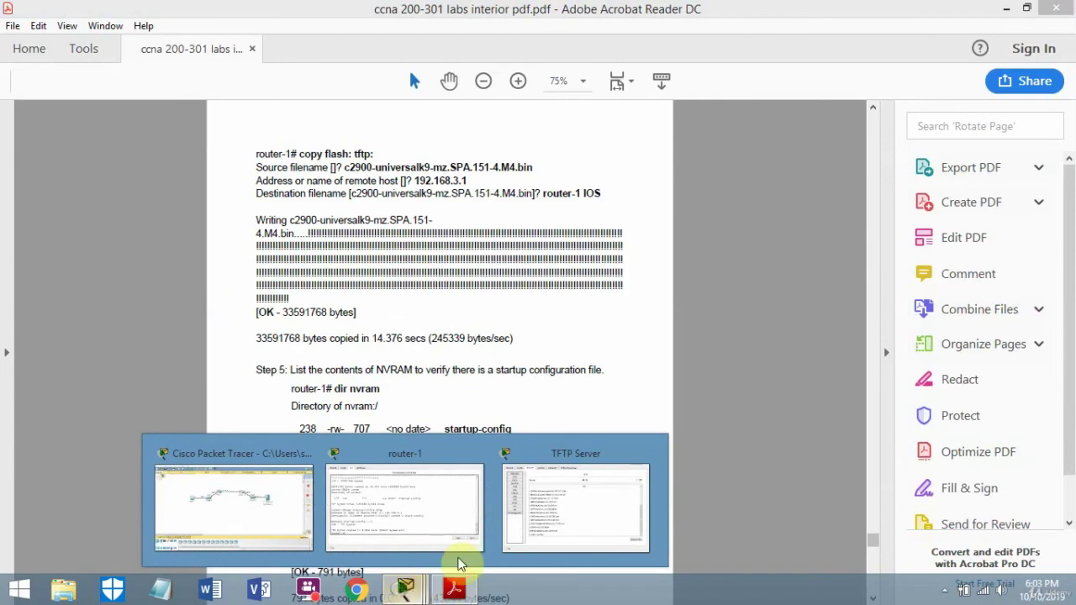
left_click(567, 511)
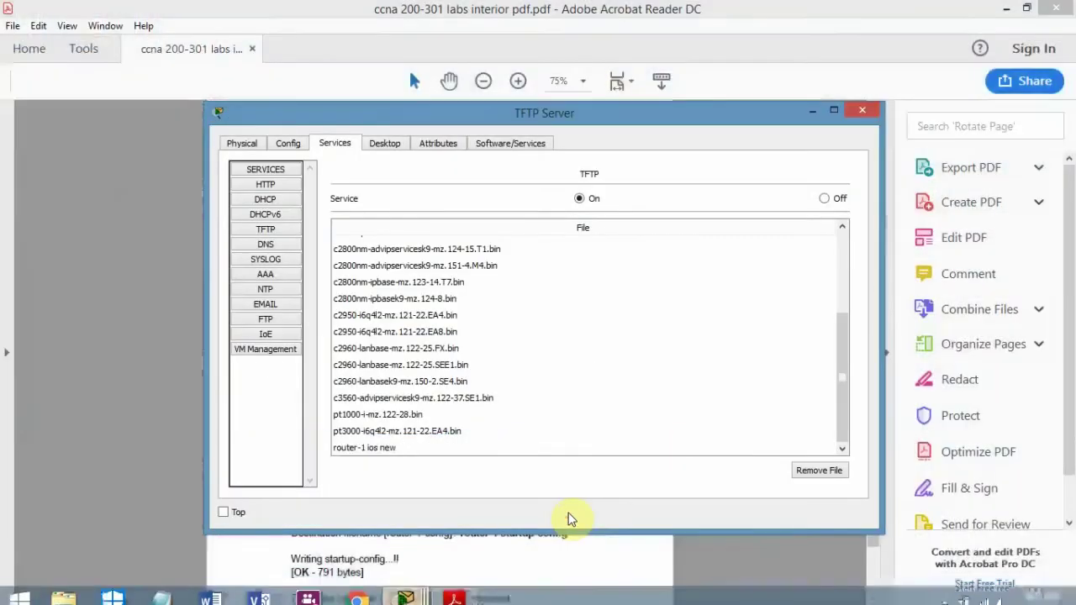
left_click(263, 231)
left_click(265, 244)
left_click(264, 231)
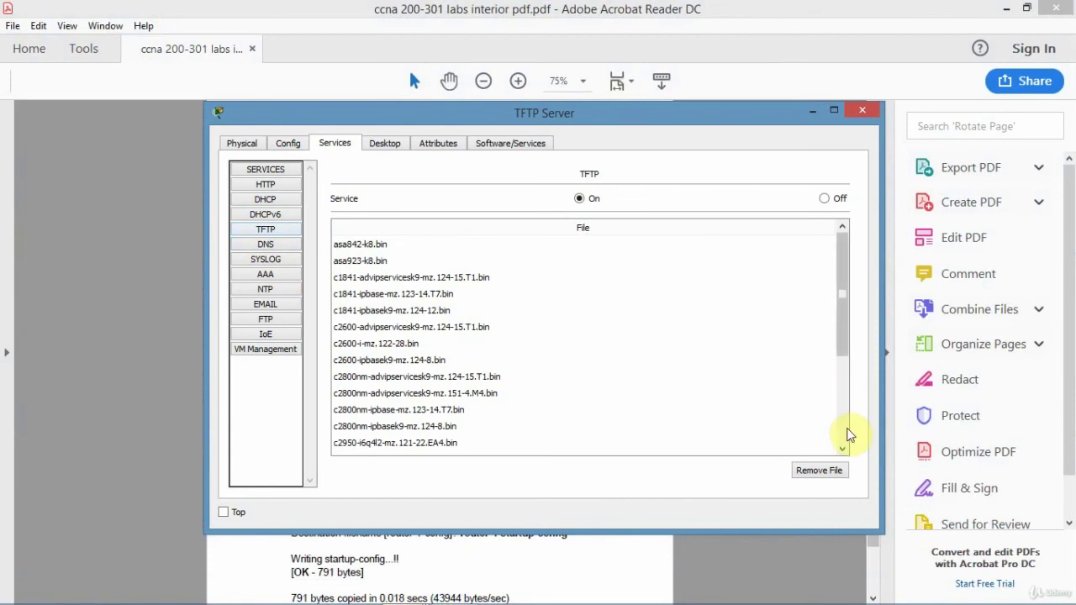
scroll(847, 434, "down", 3)
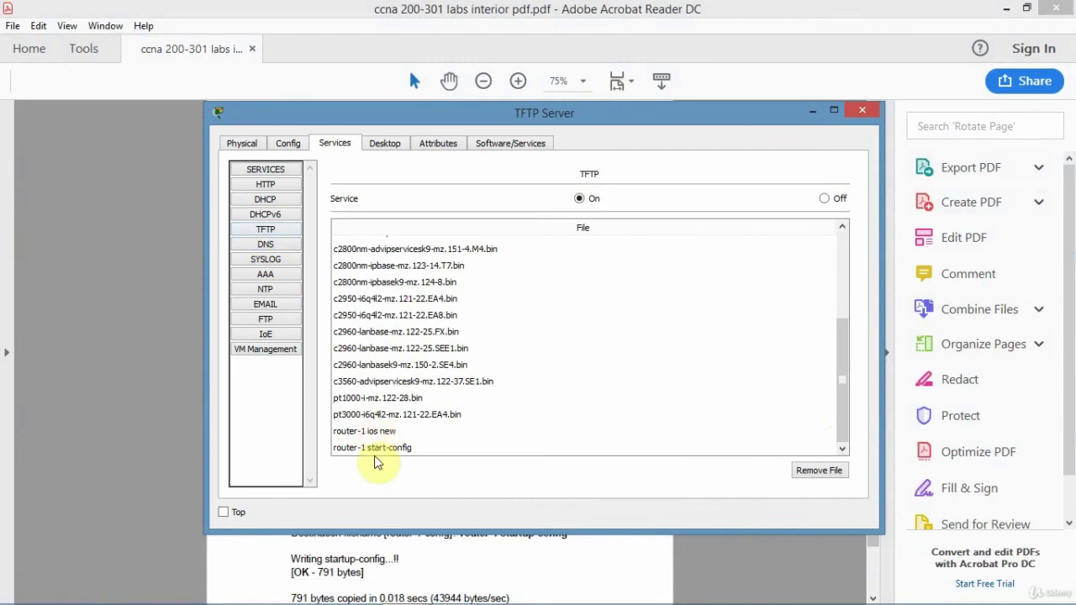
left_click(862, 114)
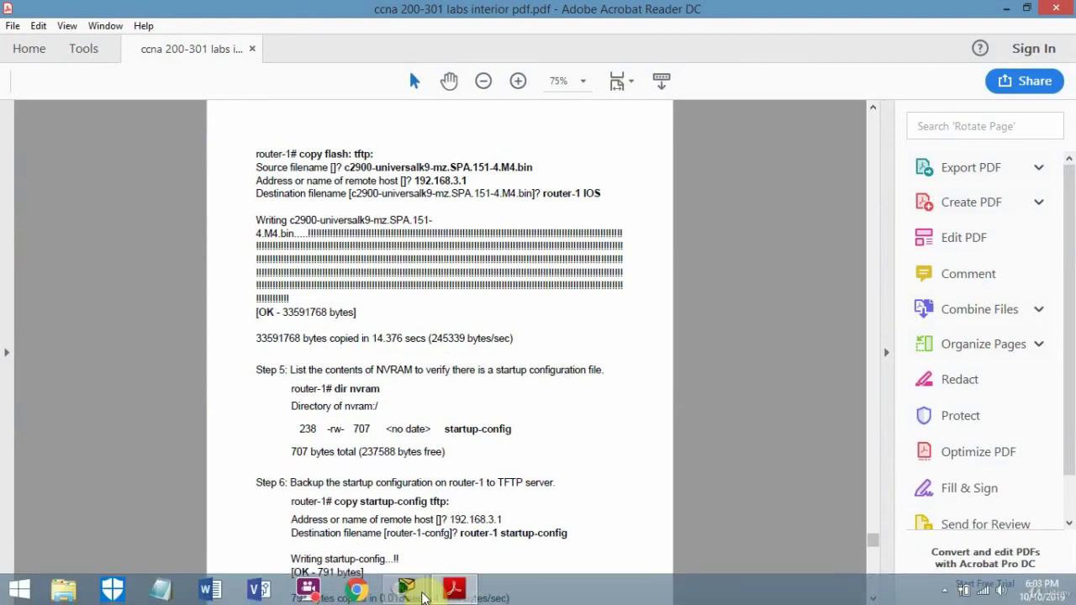
mouse_move(406, 589)
left_click(376, 523)
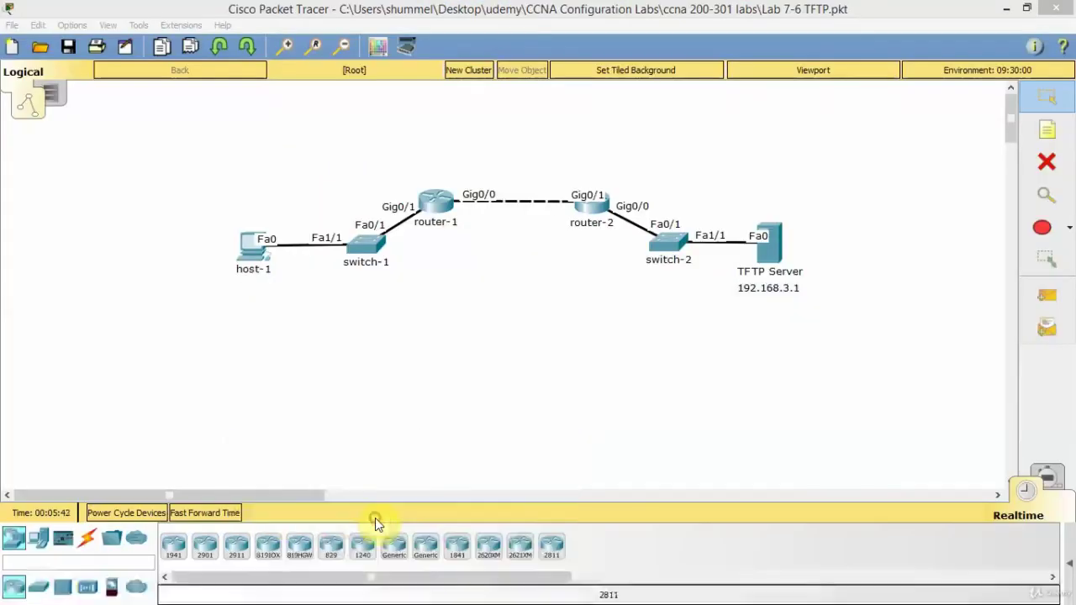